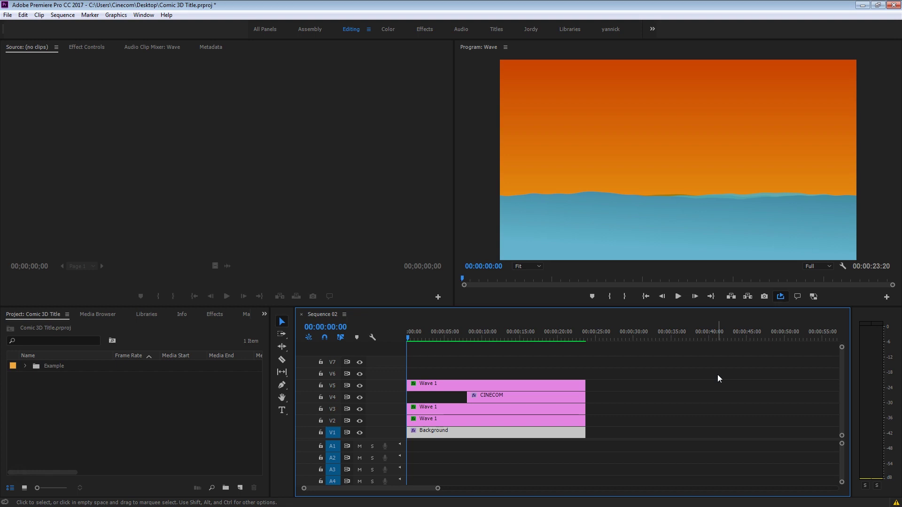
Scrub through the finished example sequence to preview the wave title animation.
{"action": "left_click", "coordinate": [659, 375]}
{"action": "left_click_drag", "start_coordinate": [451, 331], "coordinate": [477, 343]}
Create a new sequence named Big Wave with the DSLR 1080p25 preset.
{"action": "left_click", "coordinate": [153, 405]}
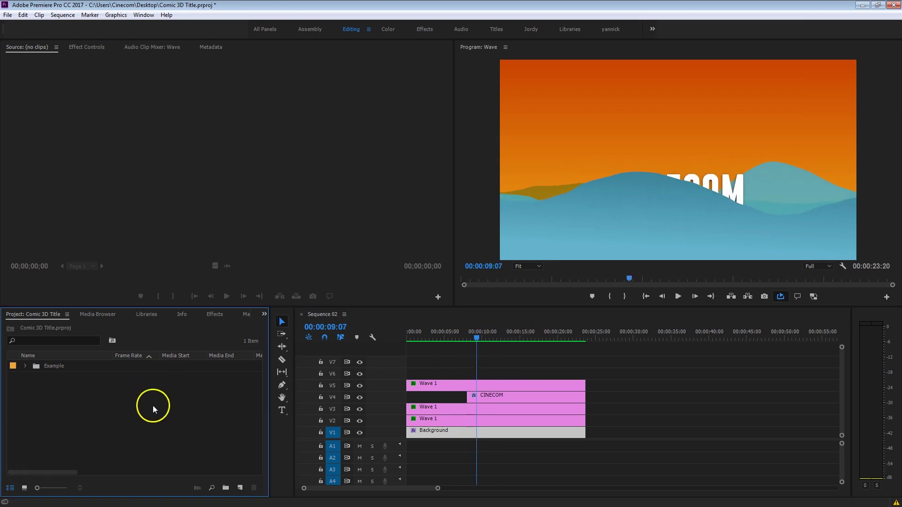
{"action": "left_click", "coordinate": [240, 488]}
{"action": "left_click", "coordinate": [279, 380]}
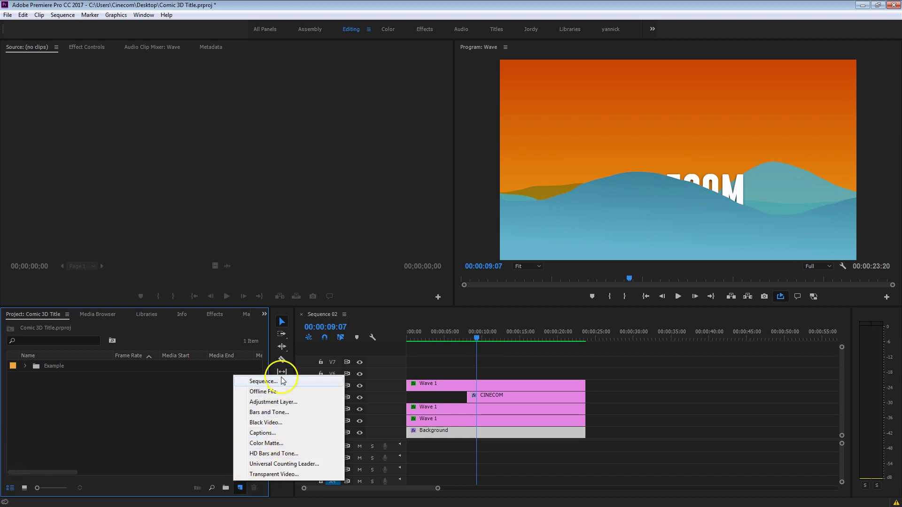
{"action": "type", "text": "Wave"}
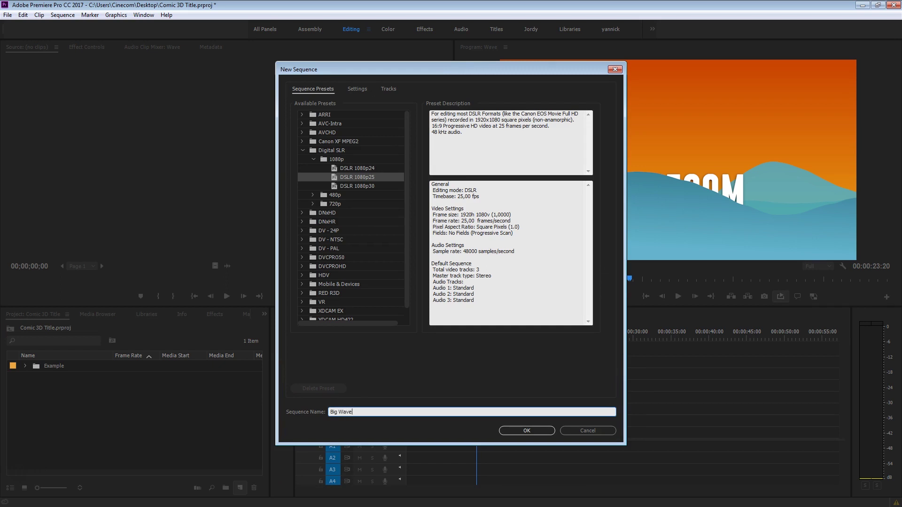
{"action": "key", "text": "Return"}
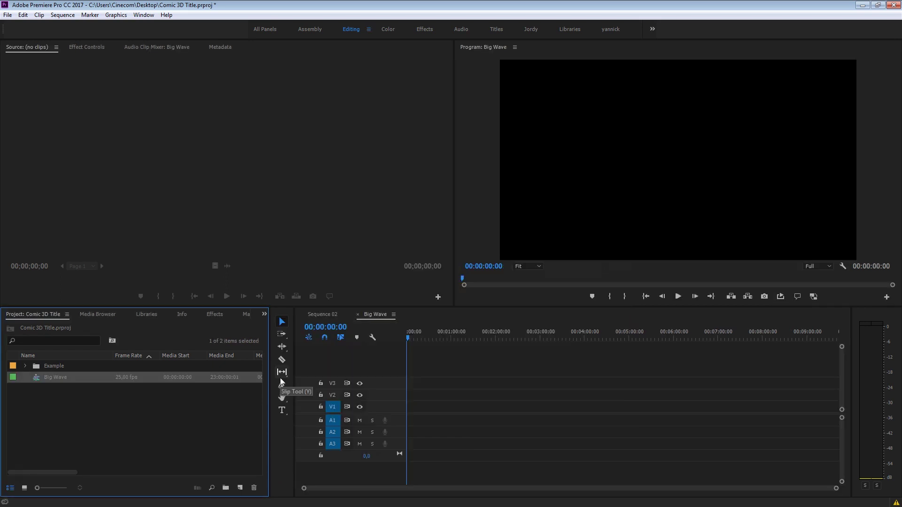
Create a 1920 x 1080 color matte in dark red 731919 and name it Background.
{"action": "left_click", "coordinate": [226, 439]}
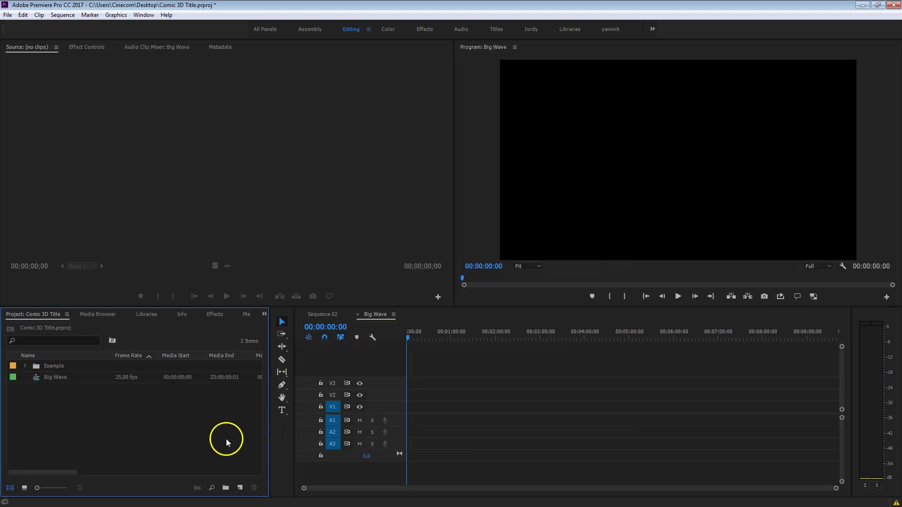
{"action": "left_click", "coordinate": [240, 487]}
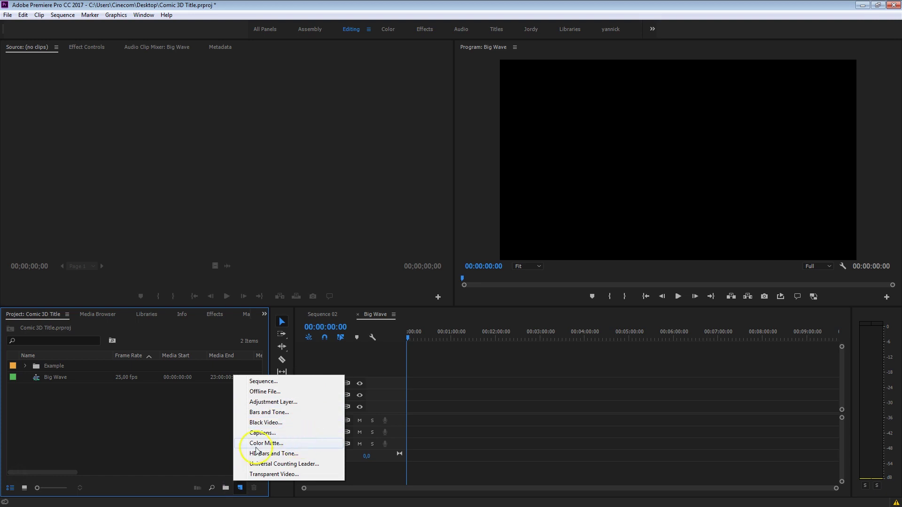
{"action": "left_click", "coordinate": [296, 444]}
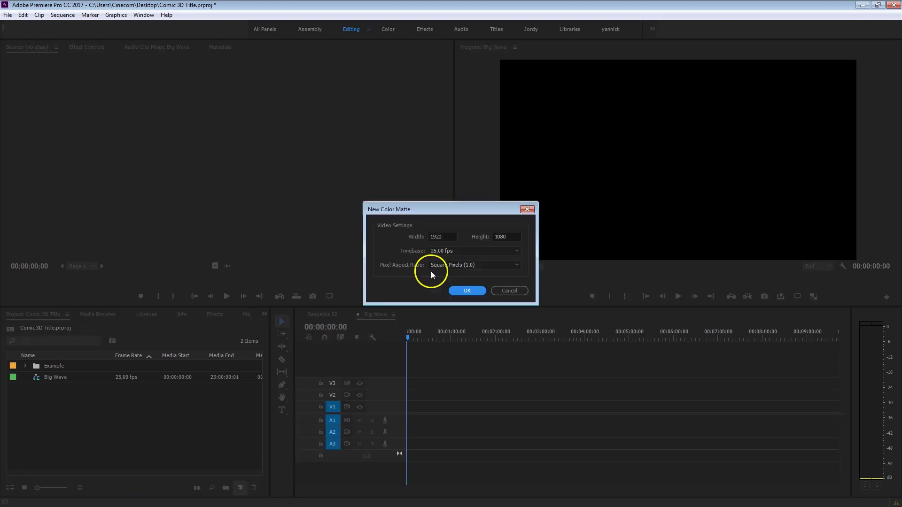
{"action": "left_click", "coordinate": [463, 288]}
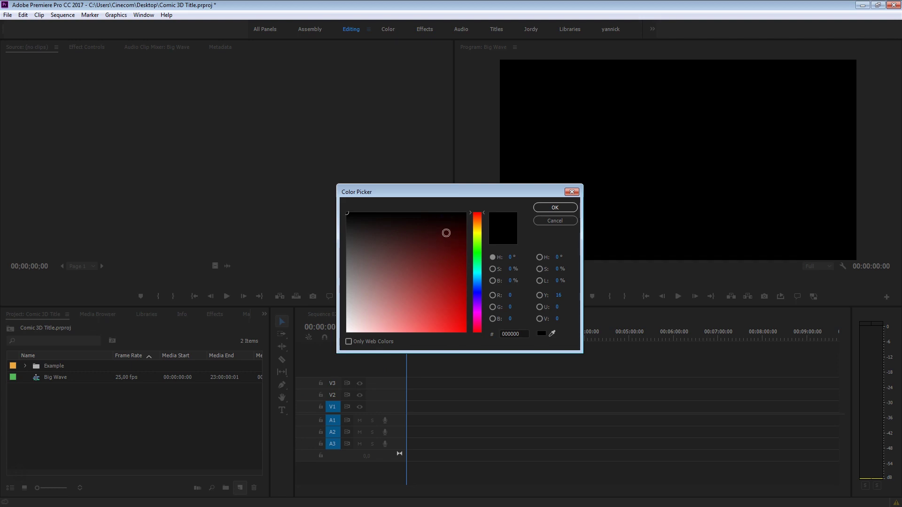
{"action": "left_click", "coordinate": [440, 266]}
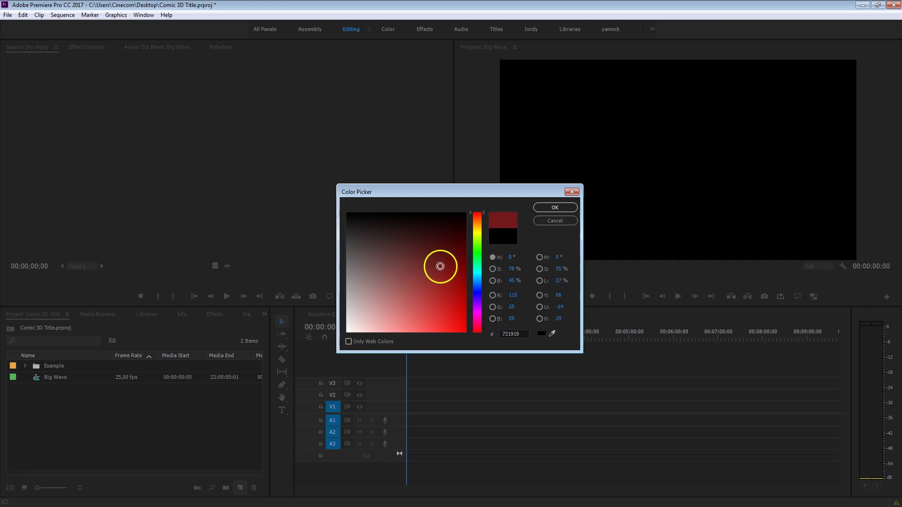
{"action": "left_click", "coordinate": [555, 207]}
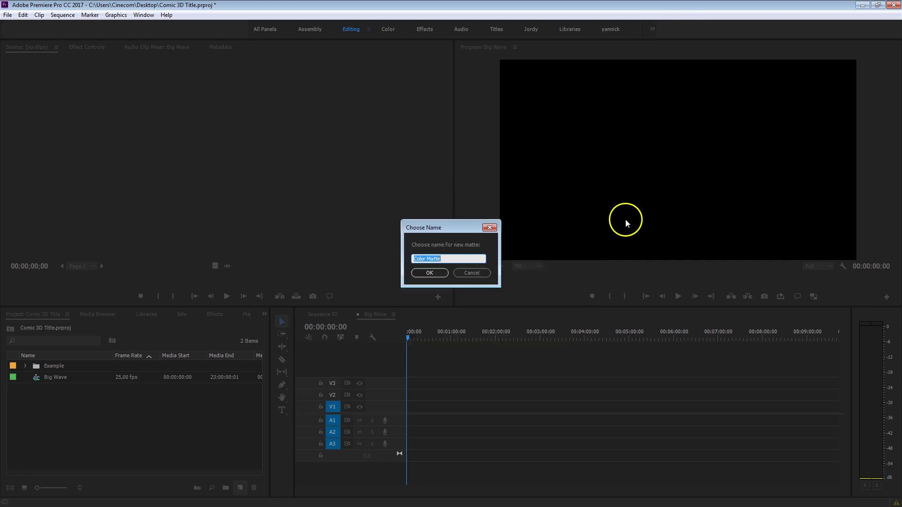
{"action": "type", "text": "Background"}
{"action": "key", "text": "Return"}
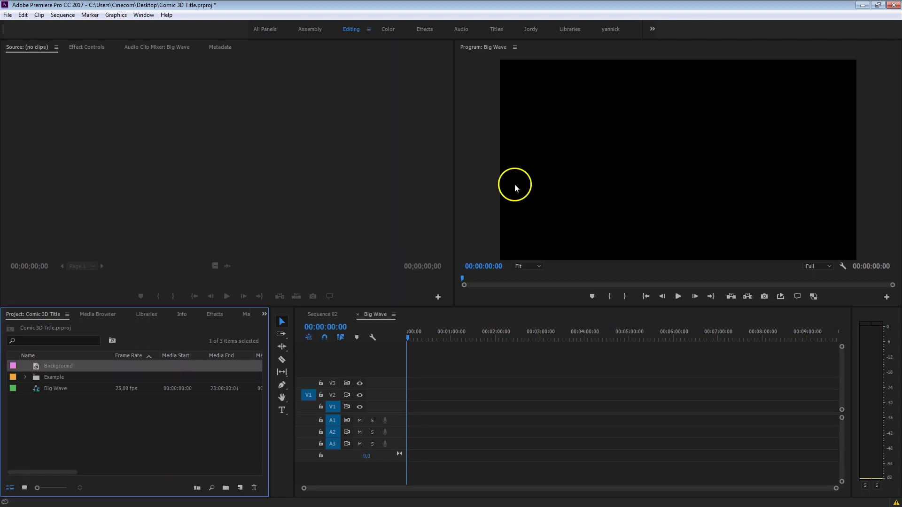
Place the Background matte on track V1 at the start of the Big Wave sequence.
{"action": "left_click_drag", "start_coordinate": [59, 368], "coordinate": [422, 407]}
{"action": "key", "text": "equal"}
{"action": "key", "text": "equal"}
{"action": "key", "text": "equal"}
{"action": "key", "text": "equal"}
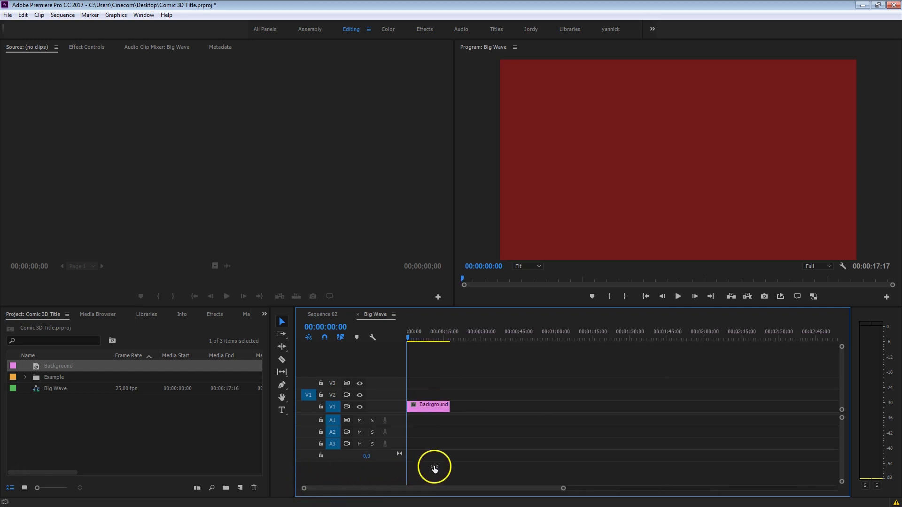
{"action": "key", "text": "equal"}
{"action": "key", "text": "equal"}
{"action": "key", "text": "equal"}
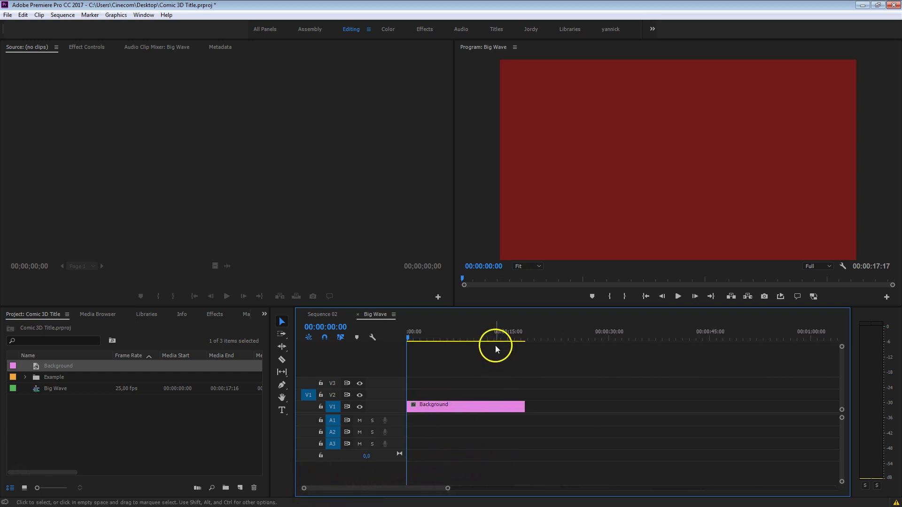
Trim the end of the Background clip to about 15 seconds and return the playhead to the start.
{"action": "left_click", "coordinate": [507, 332]}
{"action": "left_click_drag", "start_coordinate": [524, 406], "coordinate": [507, 407]}
{"action": "left_click", "coordinate": [494, 409]}
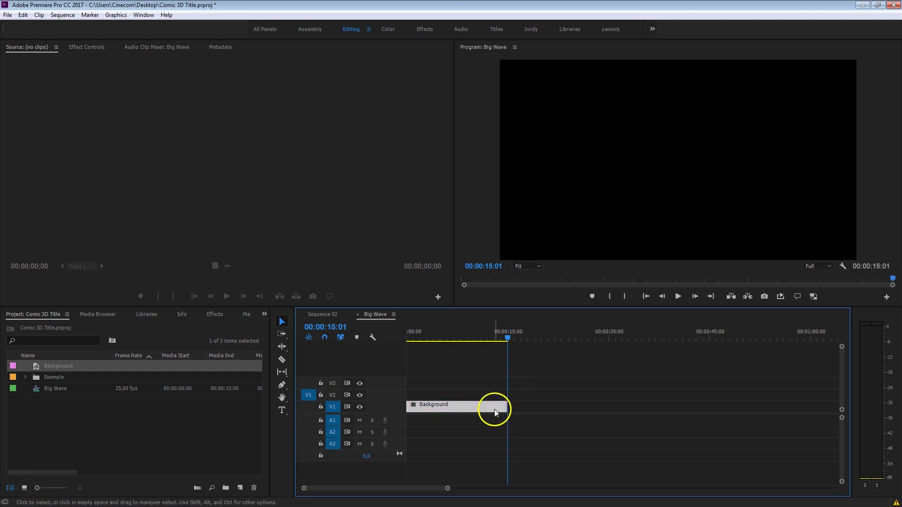
{"action": "left_click", "coordinate": [496, 334]}
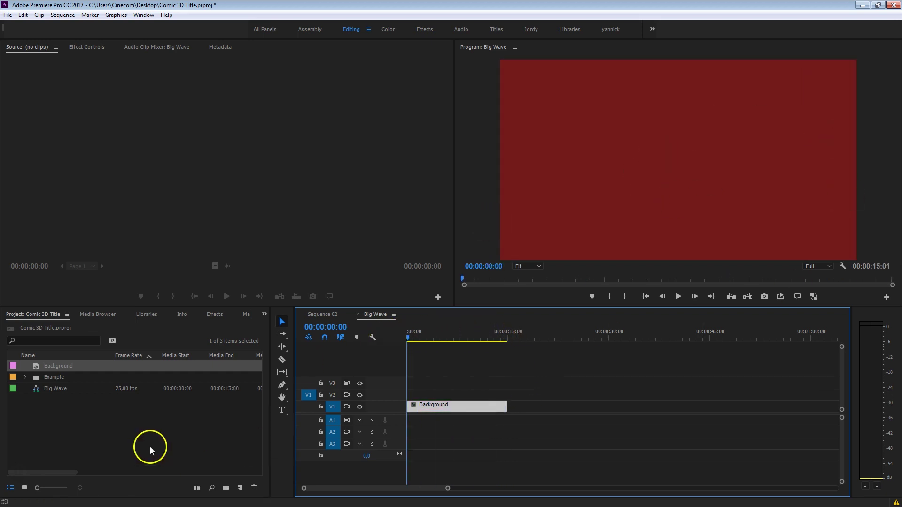
Find the Ramp effect, apply it to the Background clip and show its settings.
{"action": "left_click", "coordinate": [216, 314]}
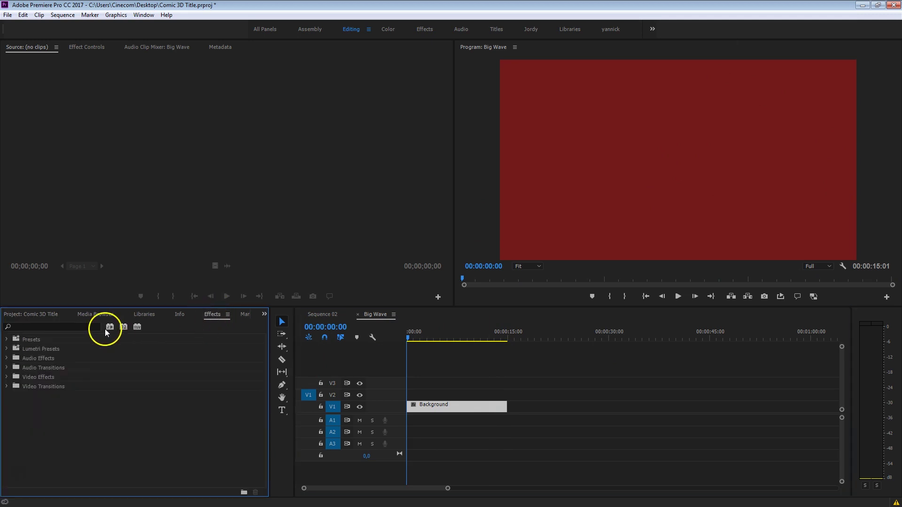
{"action": "left_click", "coordinate": [73, 327]}
{"action": "type", "text": "ramp"}
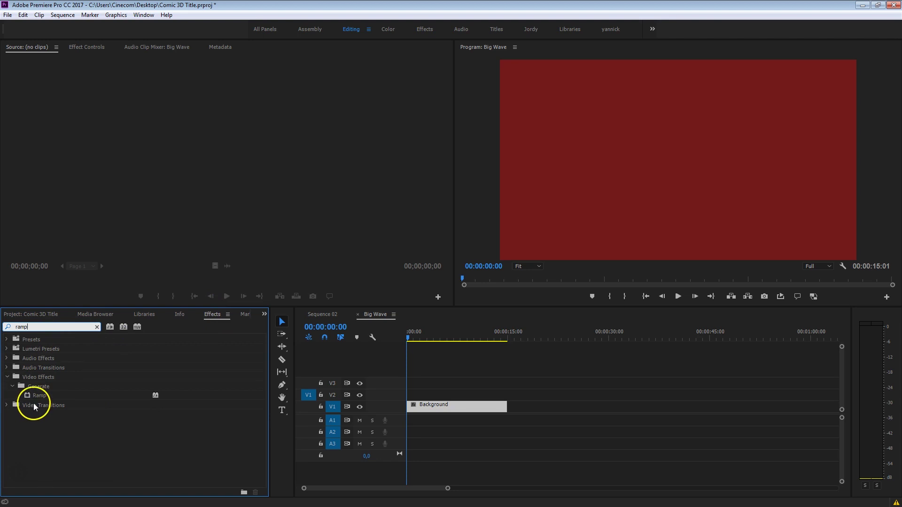
{"action": "left_click_drag", "start_coordinate": [35, 398], "coordinate": [458, 410]}
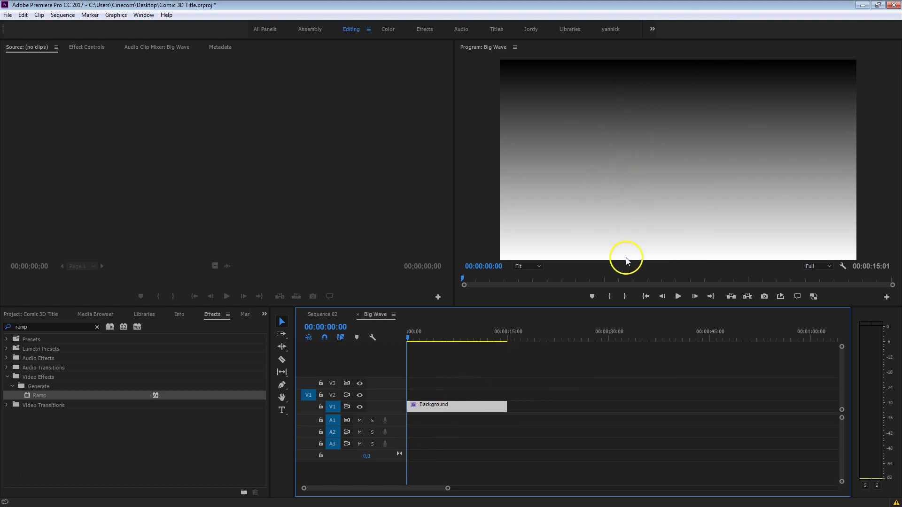
{"action": "left_click", "coordinate": [92, 49]}
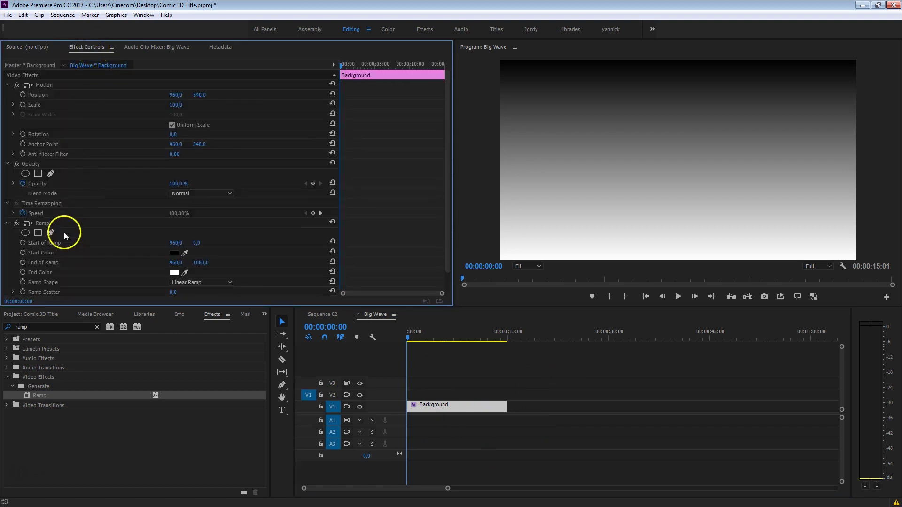
{"action": "left_click", "coordinate": [52, 222]}
{"action": "scroll", "coordinate": [61, 218], "scroll_direction": "down", "scroll_amount": 1}
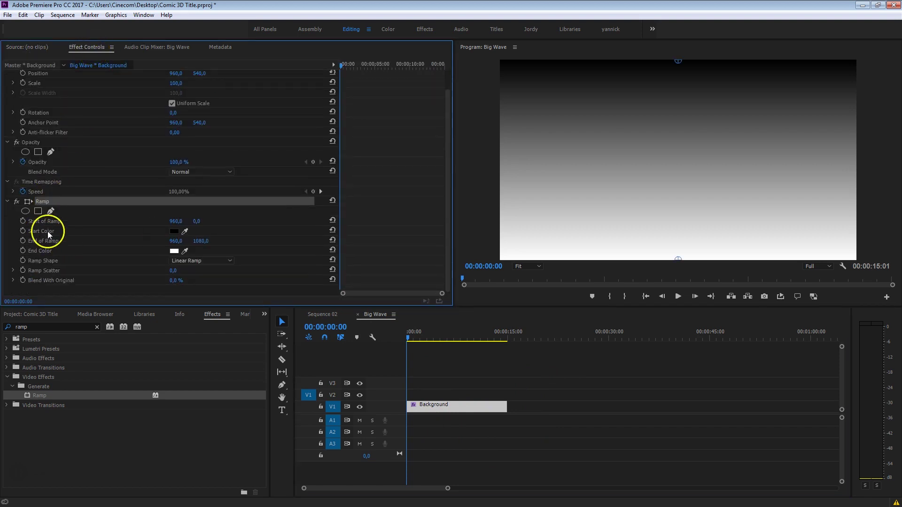
Set the Ramp start color to burnt orange 9C4C0C.
{"action": "left_click", "coordinate": [173, 232]}
{"action": "left_click_drag", "start_coordinate": [476, 217], "coordinate": [480, 221]}
{"action": "mouse_move", "coordinate": [442, 287]}
{"action": "left_mouse_down"}
{"action": "mouse_move", "coordinate": [461, 282]}
{"action": "mouse_move", "coordinate": [461, 263]}
{"action": "mouse_move", "coordinate": [457, 286]}
{"action": "left_mouse_up"}
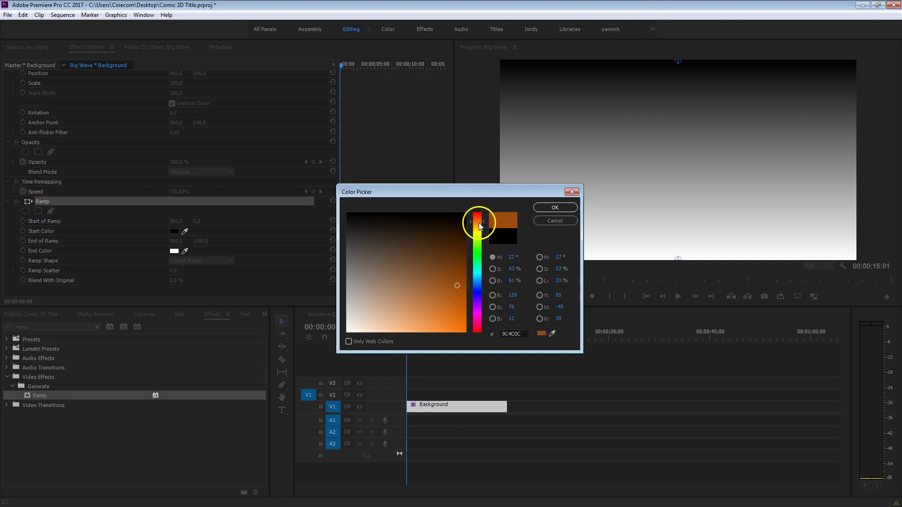
{"action": "left_click", "coordinate": [554, 207]}
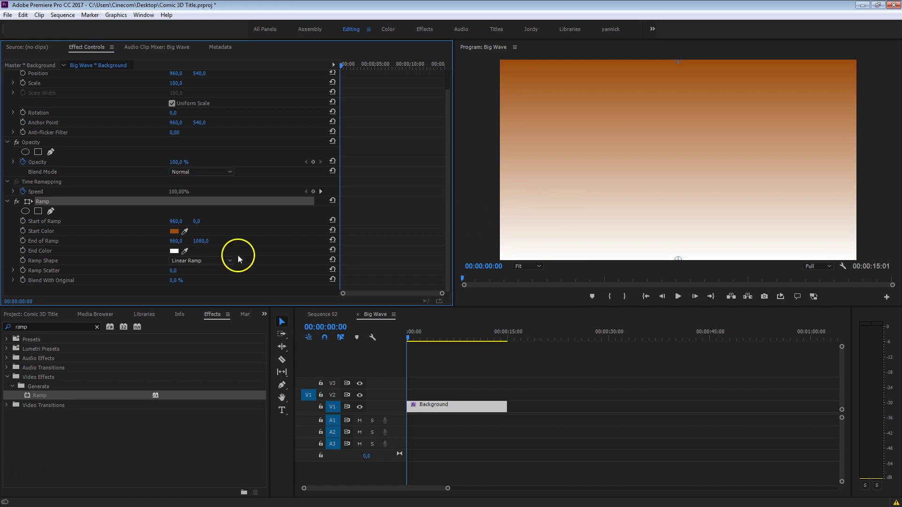
Set the Ramp end color to bright orange EB8420.
{"action": "left_click", "coordinate": [173, 251]}
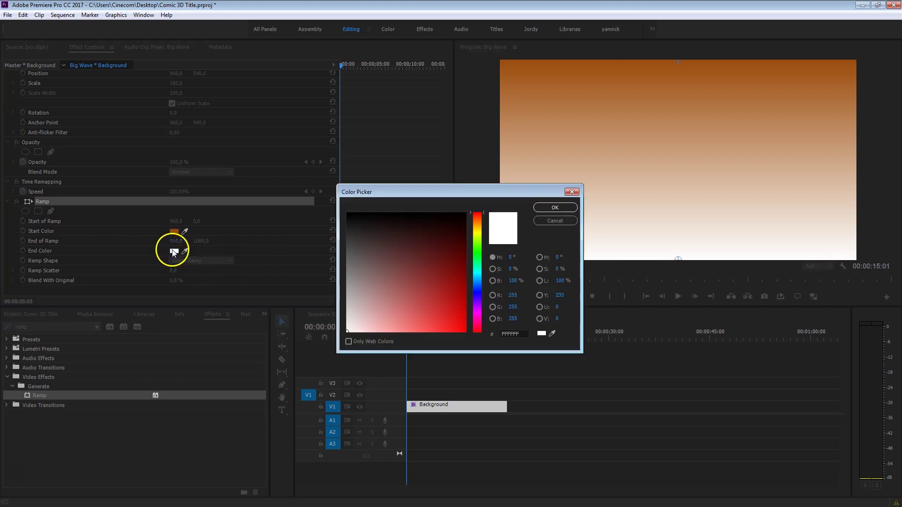
{"action": "left_click", "coordinate": [477, 223]}
{"action": "left_click", "coordinate": [449, 319]}
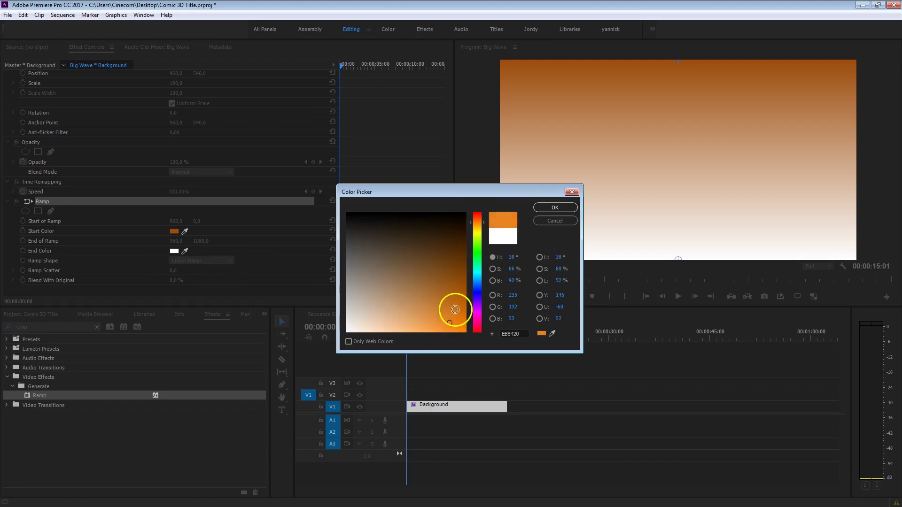
{"action": "left_click", "coordinate": [541, 207]}
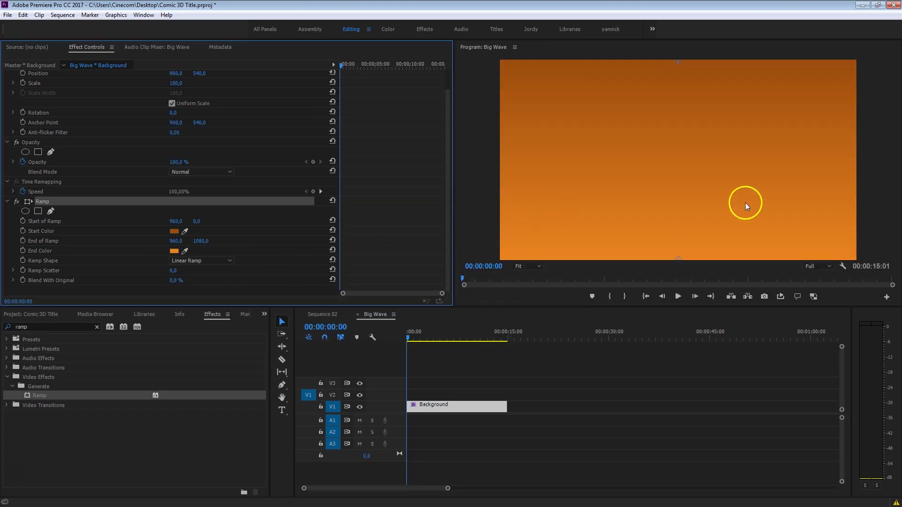
Darken the Ramp start color to brown 74390A.
{"action": "left_click", "coordinate": [175, 231]}
{"action": "left_click", "coordinate": [455, 267]}
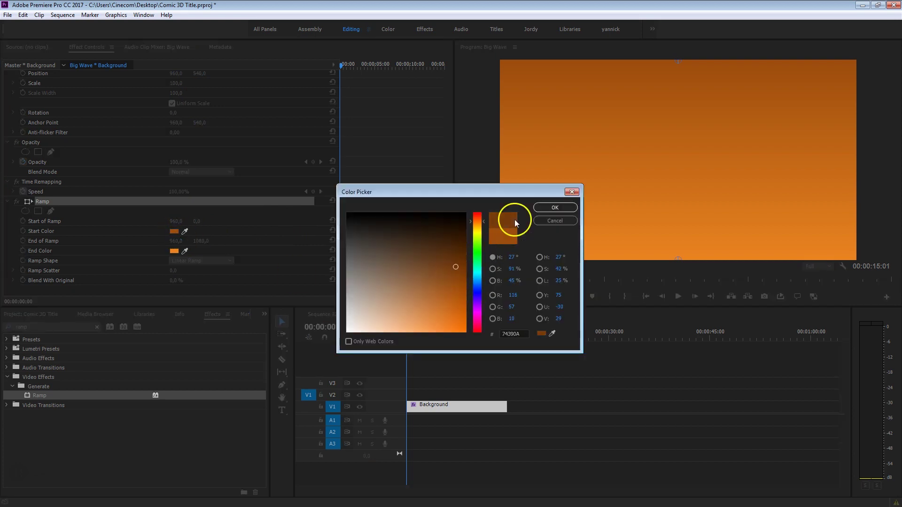
{"action": "left_click", "coordinate": [555, 207]}
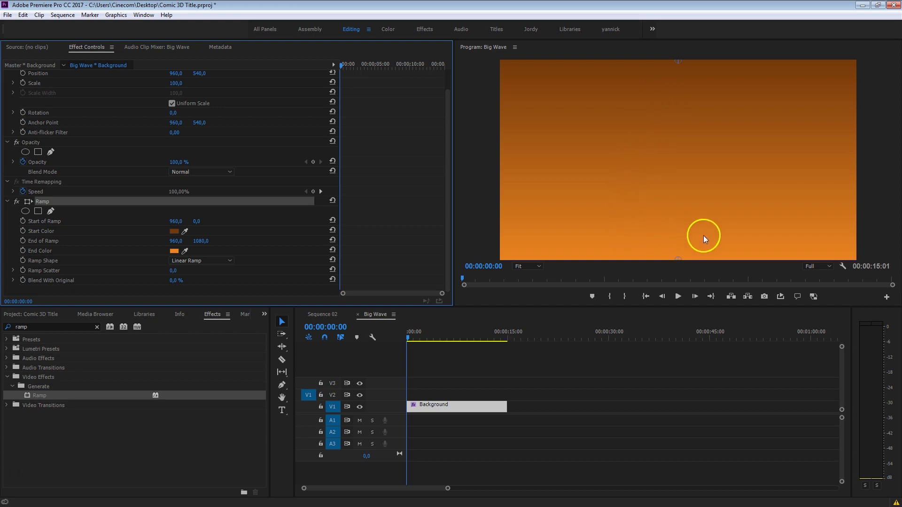
{"action": "left_click", "coordinate": [680, 67]}
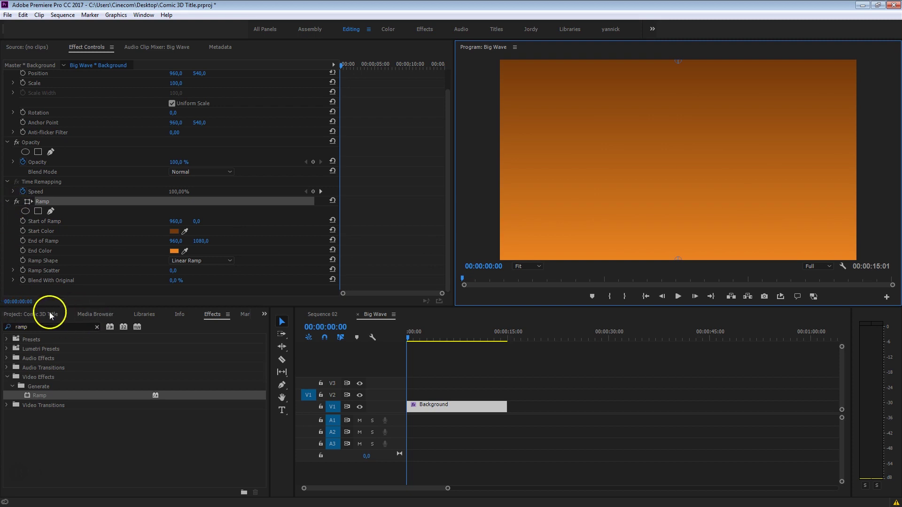
Create a second color matte in blue 2480C0 and name it Wave.
{"action": "left_click", "coordinate": [35, 314]}
{"action": "left_click", "coordinate": [66, 389]}
{"action": "left_click", "coordinate": [128, 409]}
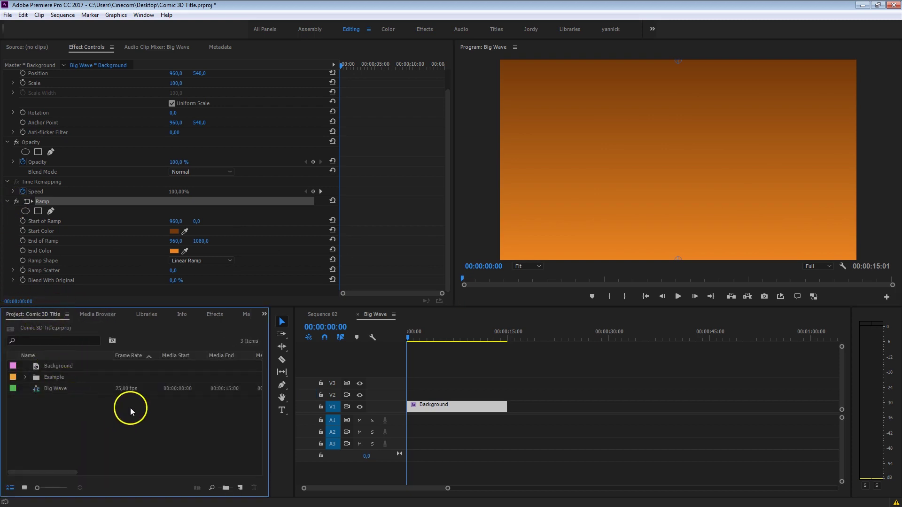
{"action": "left_click", "coordinate": [239, 487]}
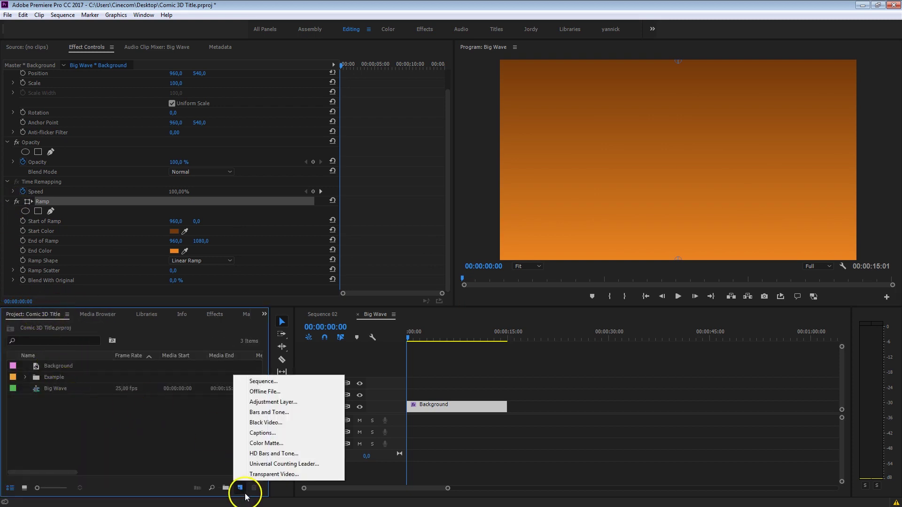
{"action": "left_click", "coordinate": [288, 443]}
{"action": "left_click", "coordinate": [465, 290]}
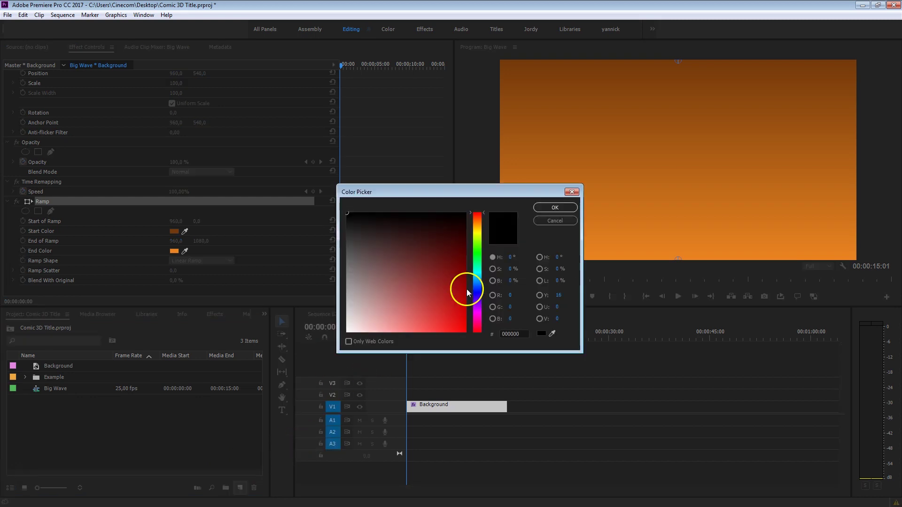
{"action": "left_click_drag", "start_coordinate": [472, 260], "coordinate": [476, 280]}
{"action": "left_click_drag", "start_coordinate": [413, 261], "coordinate": [443, 302]}
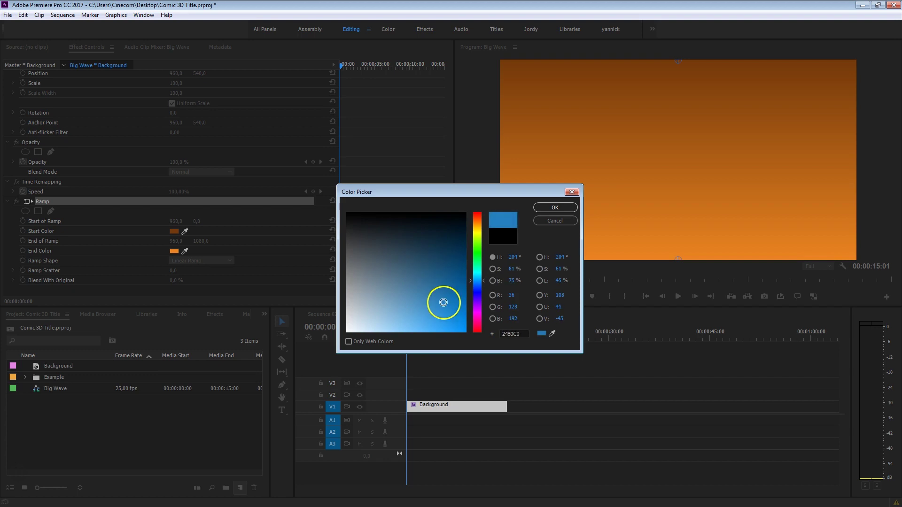
{"action": "left_click", "coordinate": [562, 209]}
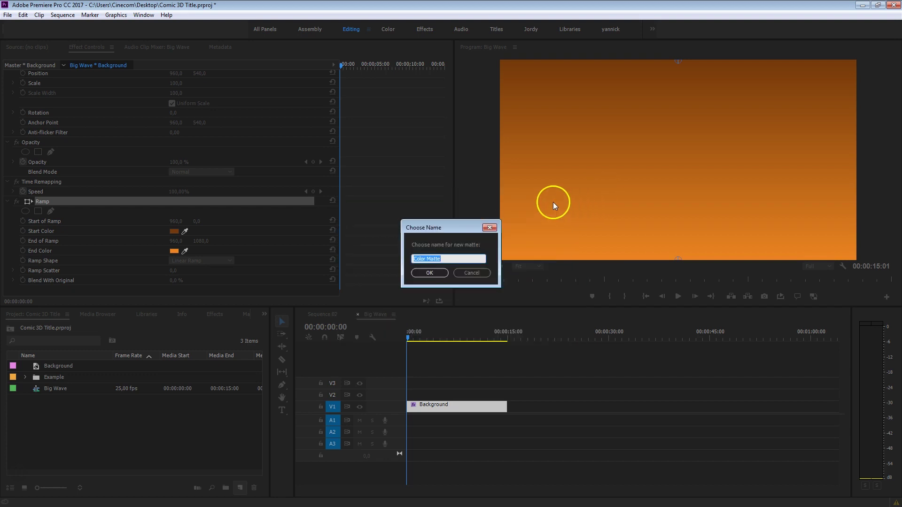
{"action": "type", "text": "Wave"}
{"action": "key", "text": "Return"}
Place the Wave matte on track V2 above the Background clip with the same length, and select it.
{"action": "left_click_drag", "start_coordinate": [44, 389], "coordinate": [503, 385]}
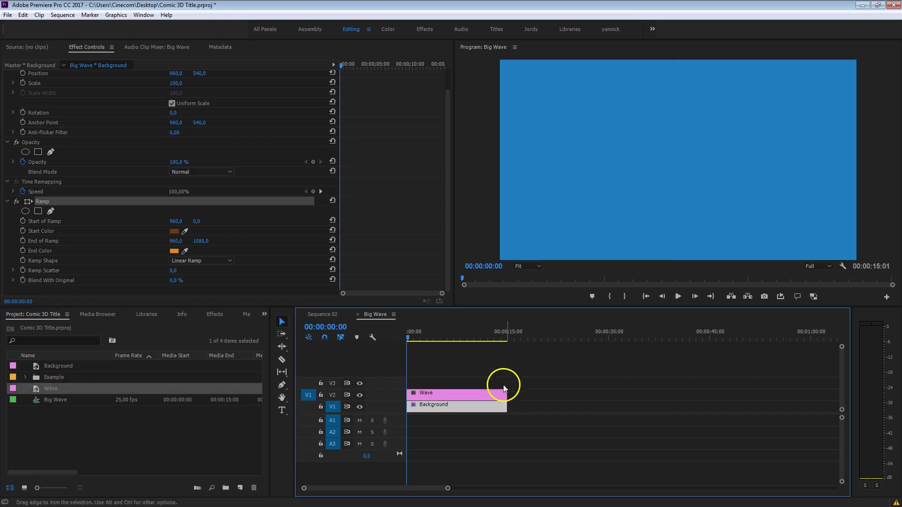
{"action": "left_click", "coordinate": [463, 396]}
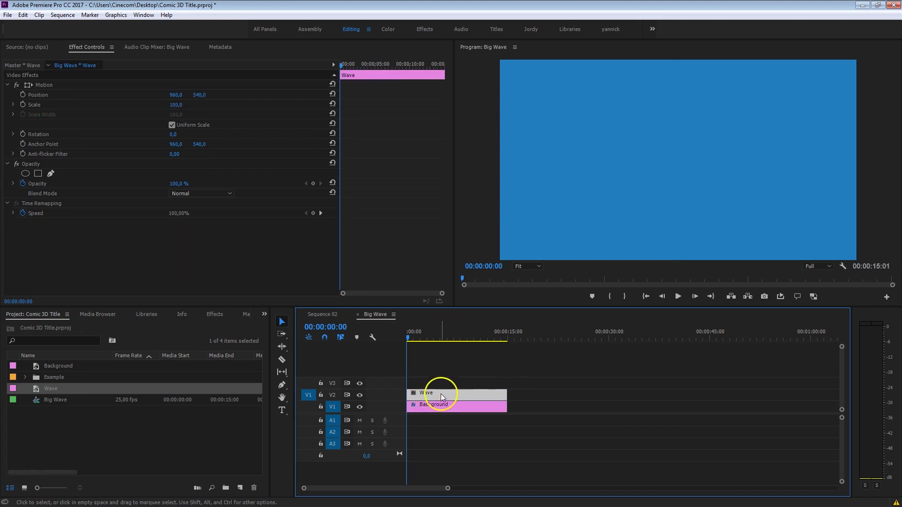
Find the Wave Warp effect and apply it to the Wave clip on track V2.
{"action": "left_click", "coordinate": [214, 314]}
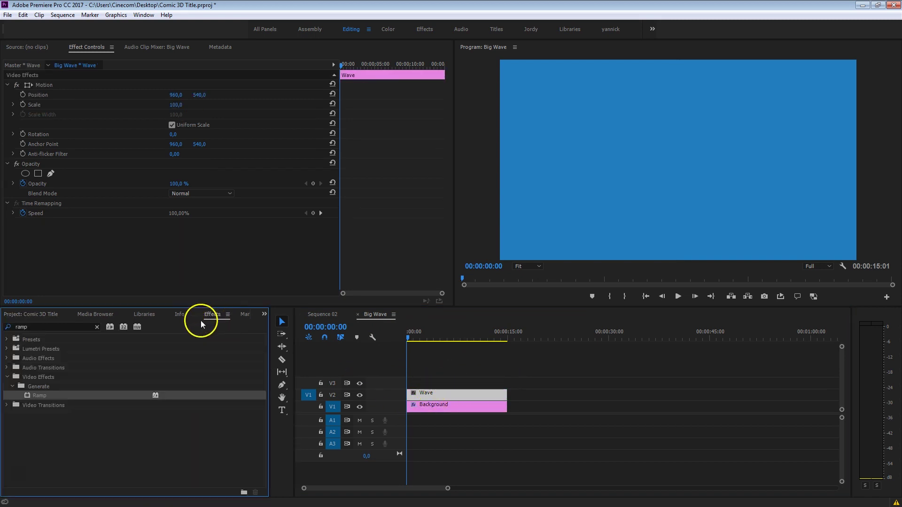
{"action": "left_click", "coordinate": [77, 325]}
{"action": "type", "text": "wa"}
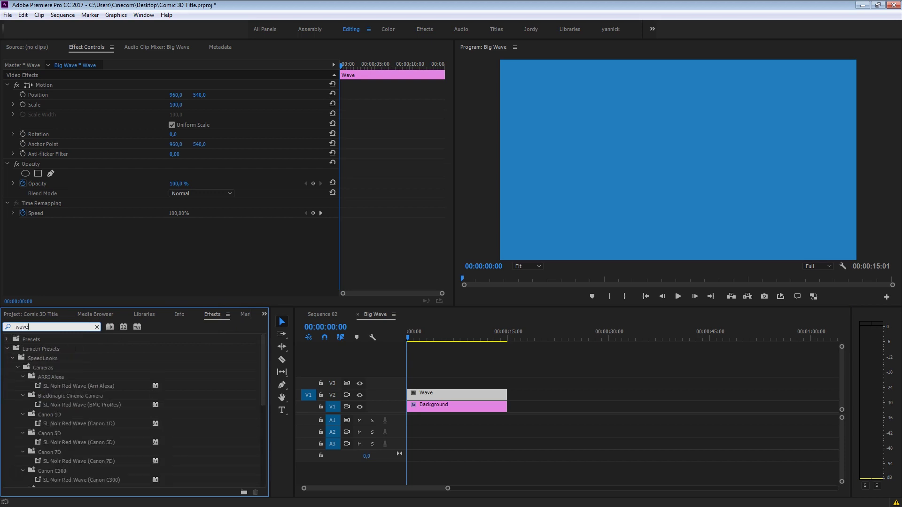
{"action": "type", "text": "ve"}
{"action": "left_click", "coordinate": [7, 349]}
{"action": "left_click_drag", "start_coordinate": [27, 395], "coordinate": [452, 393]}
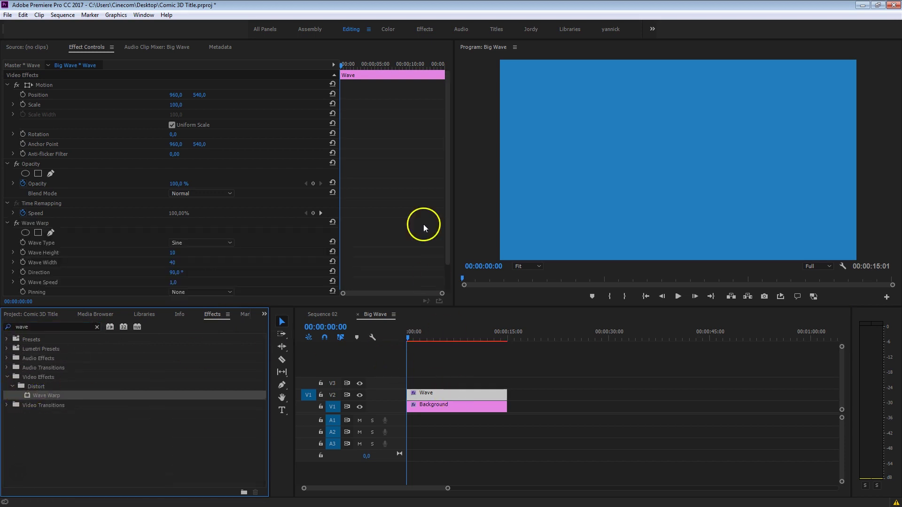
Set Wave Warp's Wave Height to 134, Wave Width to 392 and Pinning to Bottom Edge.
{"action": "scroll", "coordinate": [423, 221], "scroll_direction": "down", "scroll_amount": 2}
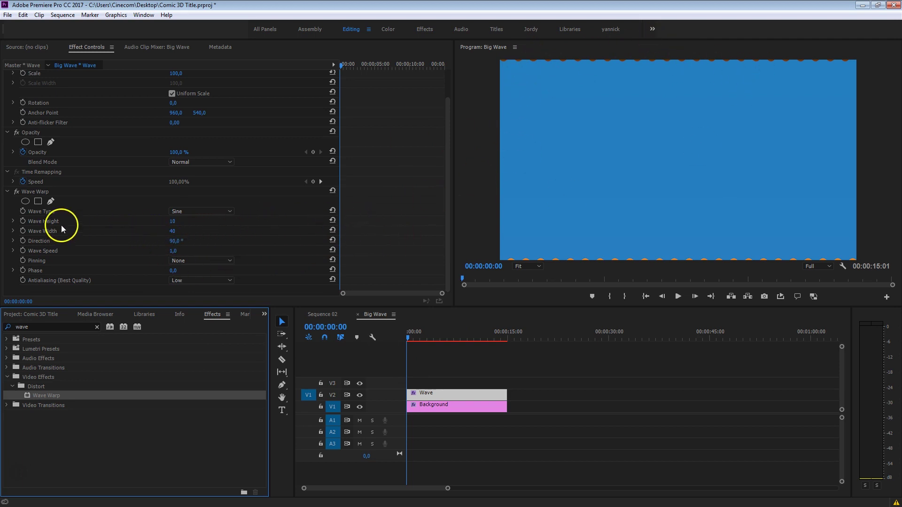
{"action": "left_click_drag", "start_coordinate": [175, 223], "coordinate": [225, 211]}
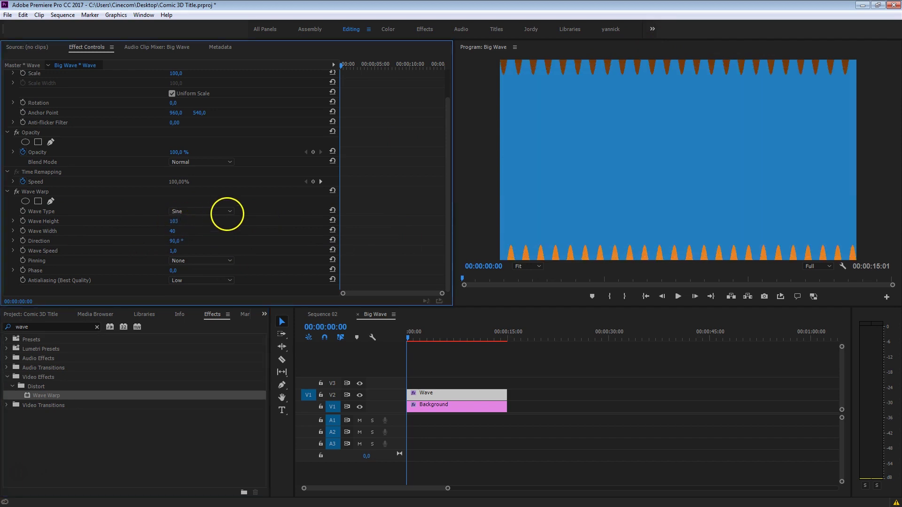
{"action": "left_click_drag", "start_coordinate": [181, 232], "coordinate": [289, 230]}
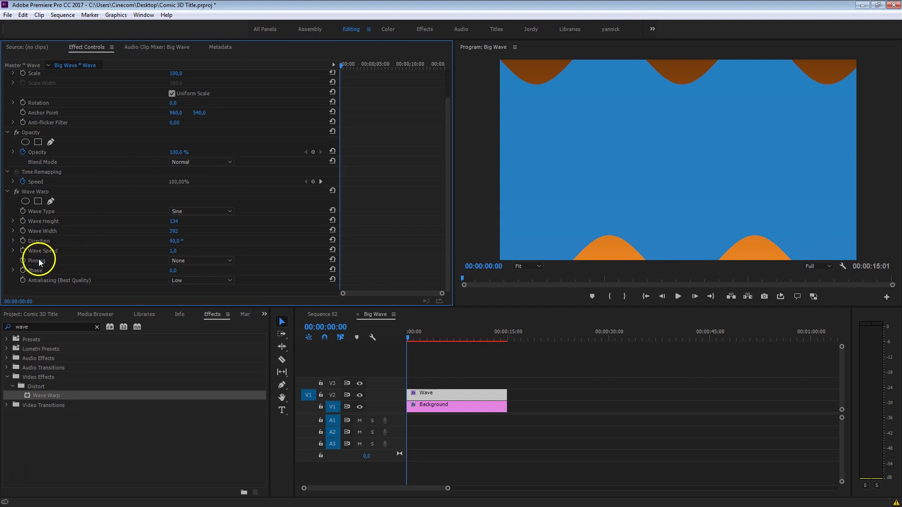
{"action": "left_click", "coordinate": [213, 260]}
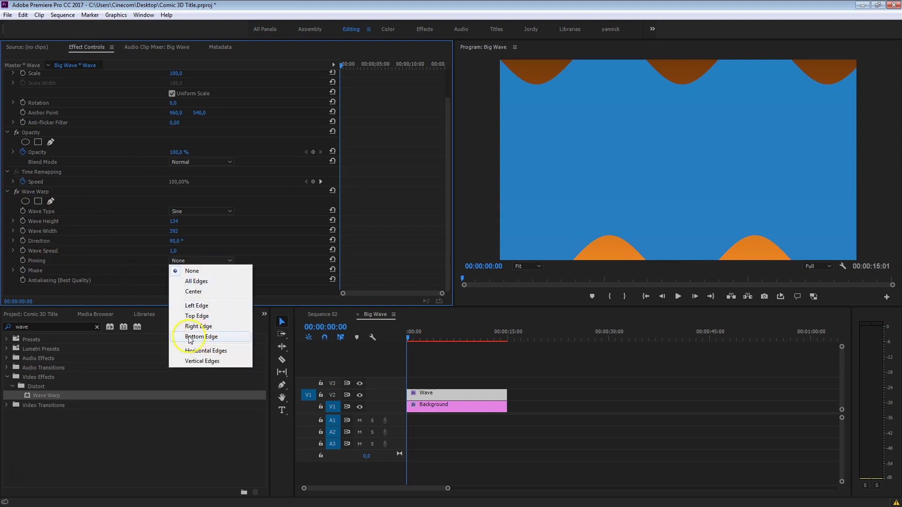
{"action": "left_click", "coordinate": [223, 336]}
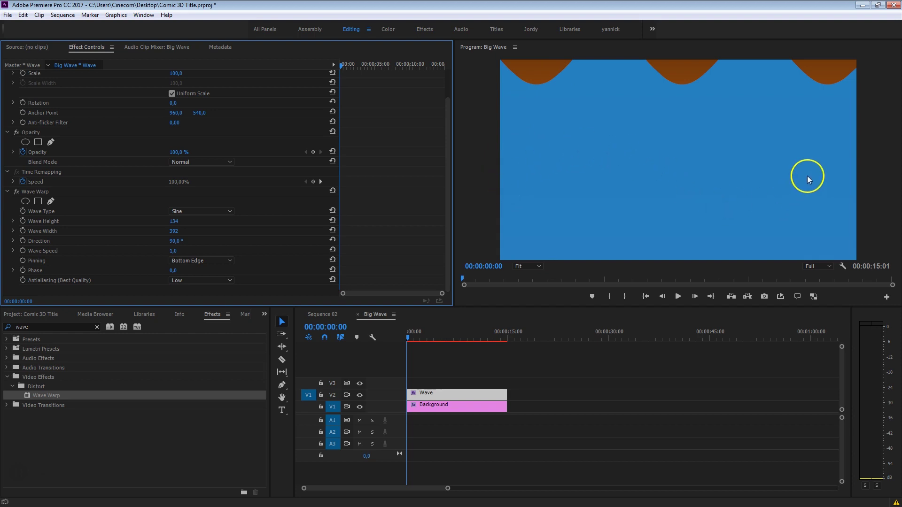
Apply the Crop effect to the Wave clip and crop its top by 47 %.
{"action": "left_click", "coordinate": [41, 326]}
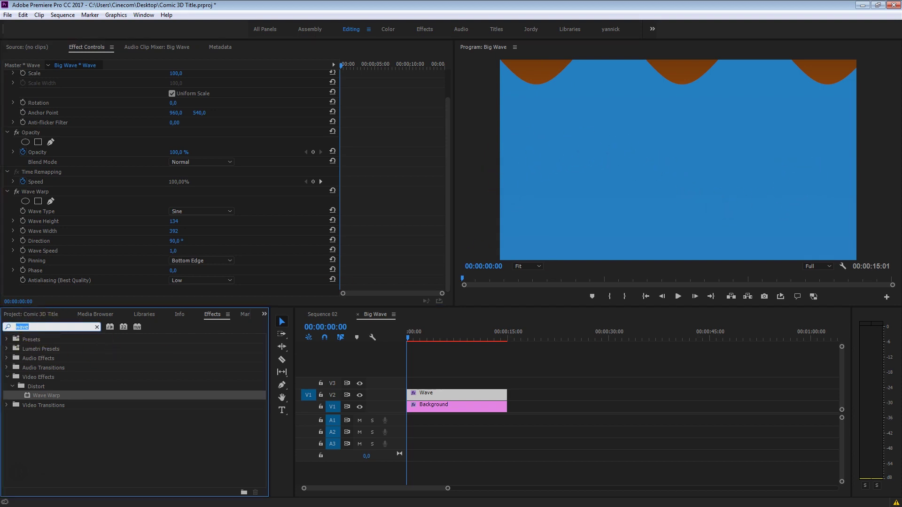
{"action": "type", "text": "crop"}
{"action": "left_click_drag", "start_coordinate": [36, 397], "coordinate": [459, 394]}
{"action": "scroll", "coordinate": [427, 247], "scroll_direction": "down", "scroll_amount": 4}
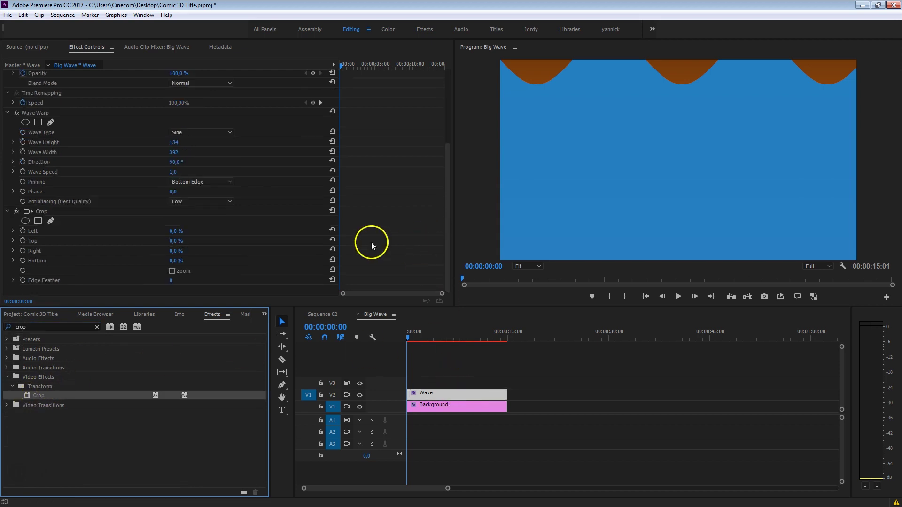
{"action": "left_click_drag", "start_coordinate": [173, 241], "coordinate": [199, 240]}
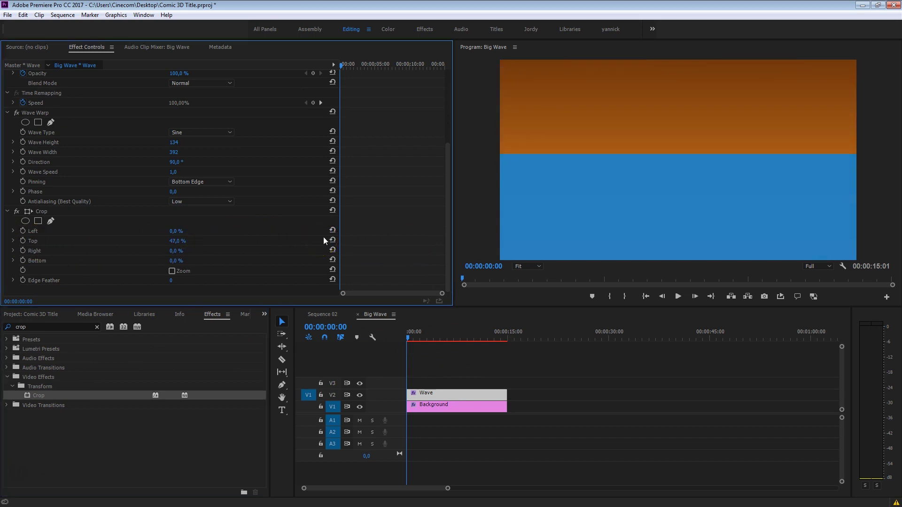
Move the Crop effect above Wave Warp in the effect order and raise the top crop to 63 %.
{"action": "left_click", "coordinate": [49, 115]}
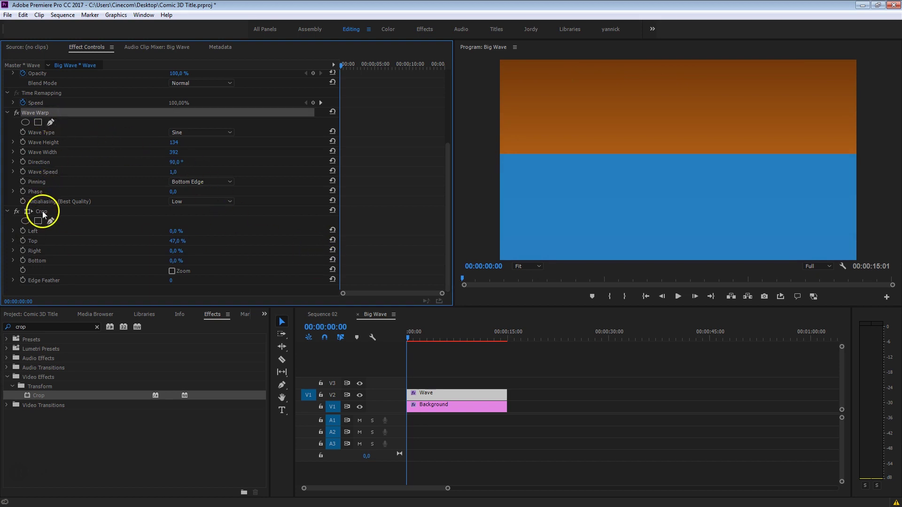
{"action": "left_click", "coordinate": [66, 212]}
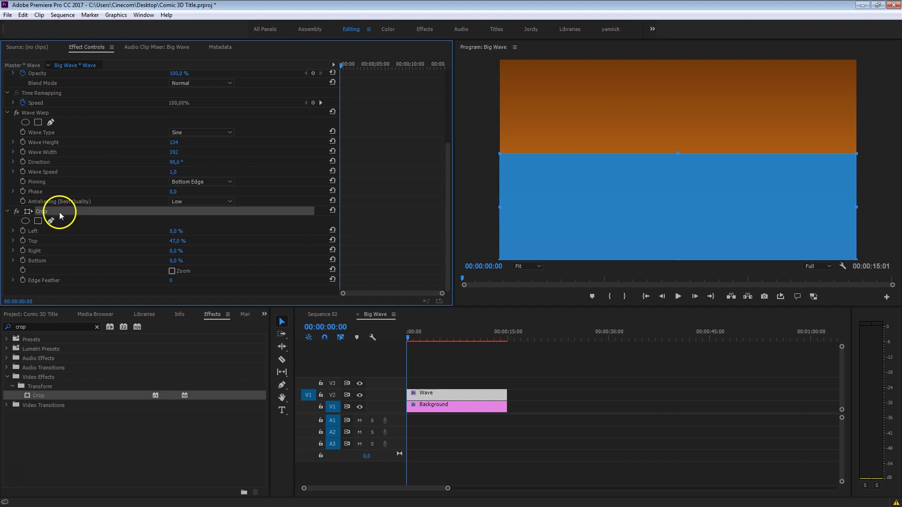
{"action": "left_click_drag", "start_coordinate": [46, 217], "coordinate": [57, 111]}
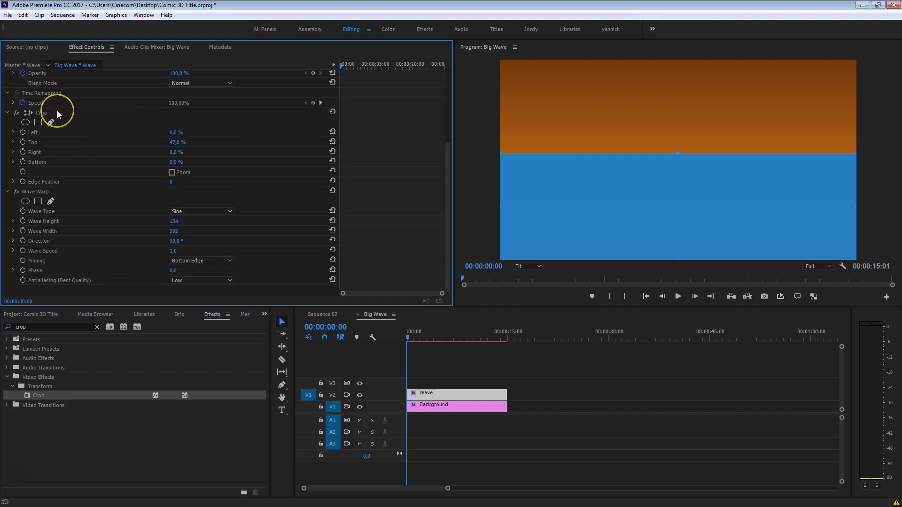
{"action": "left_click", "coordinate": [49, 111]}
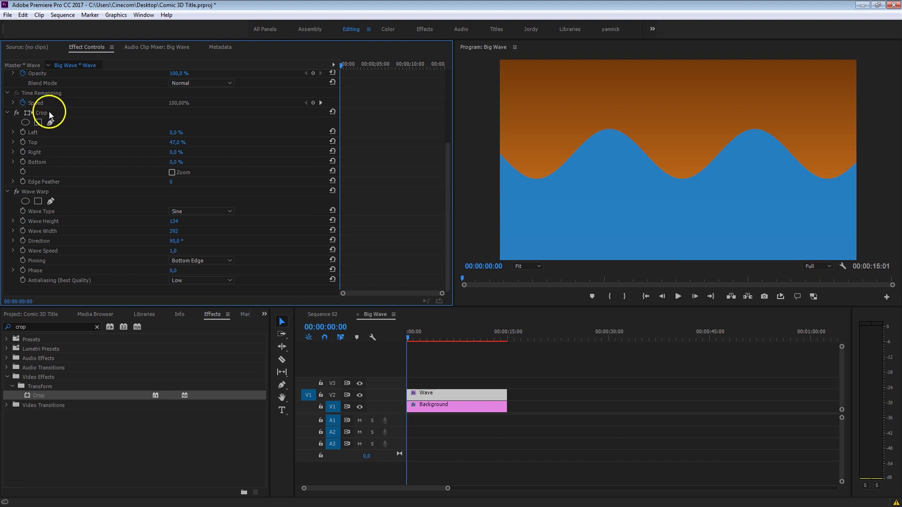
{"action": "left_click", "coordinate": [39, 201]}
{"action": "left_click", "coordinate": [40, 193]}
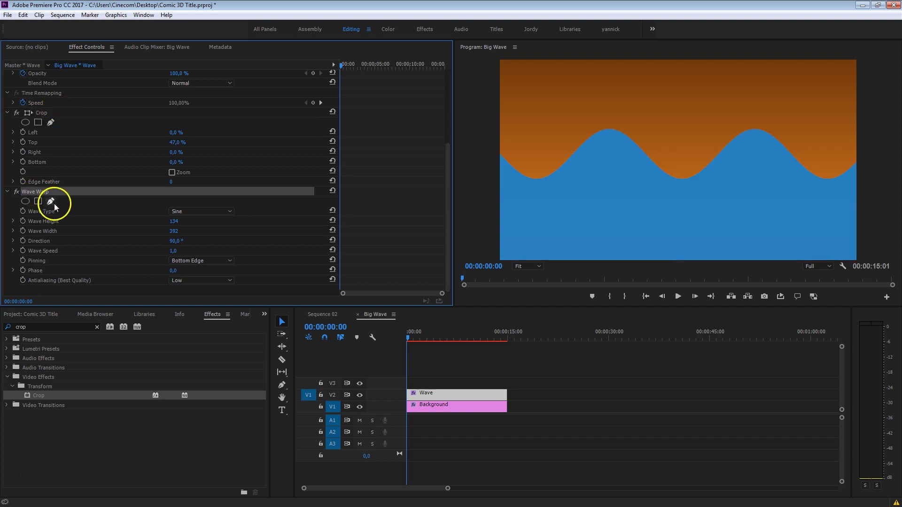
{"action": "left_click_drag", "start_coordinate": [195, 140], "coordinate": [381, 228]}
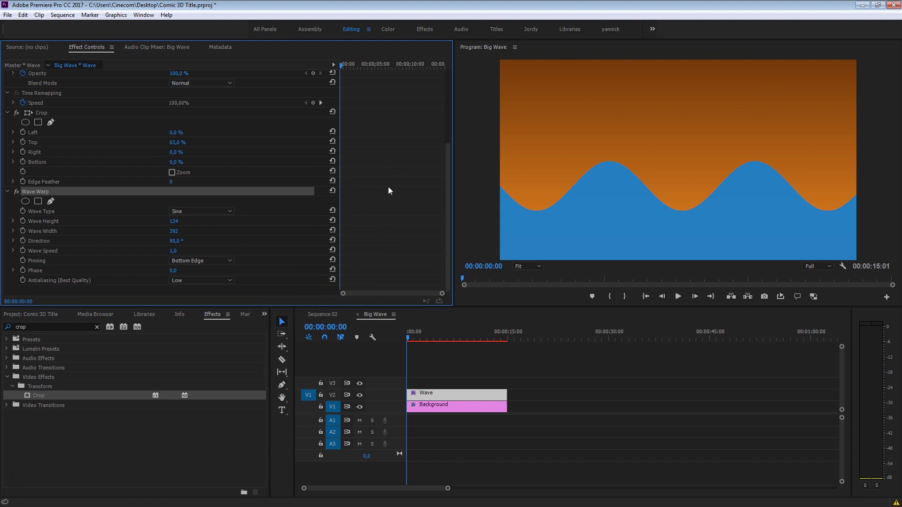
Play the wave animation, set Wave Speed to 0, and play it again from there.
{"action": "key", "text": "space"}
{"action": "left_click", "coordinate": [113, 250]}
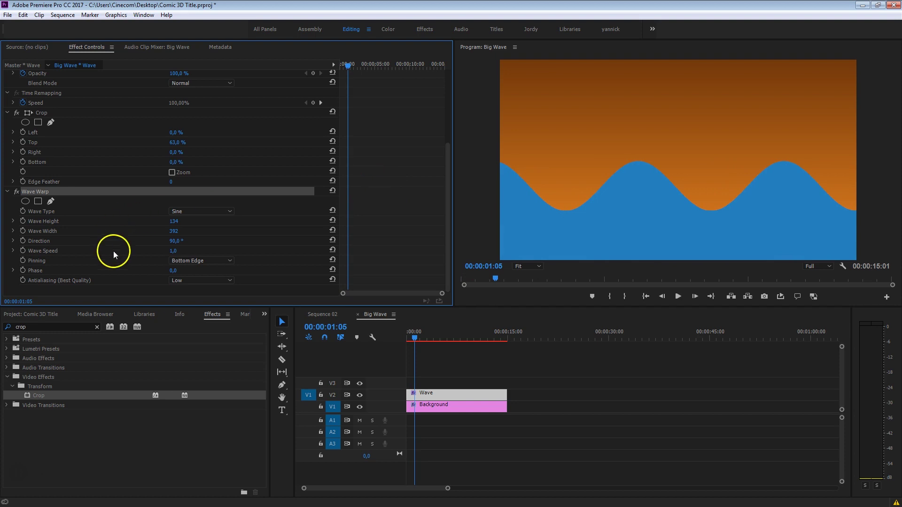
{"action": "left_click", "coordinate": [173, 250]}
{"action": "type", "text": "0"}
{"action": "key", "text": "Return"}
{"action": "left_click", "coordinate": [377, 240]}
{"action": "key", "text": "space"}
{"action": "key", "text": "space"}
{"action": "left_click", "coordinate": [336, 62]}
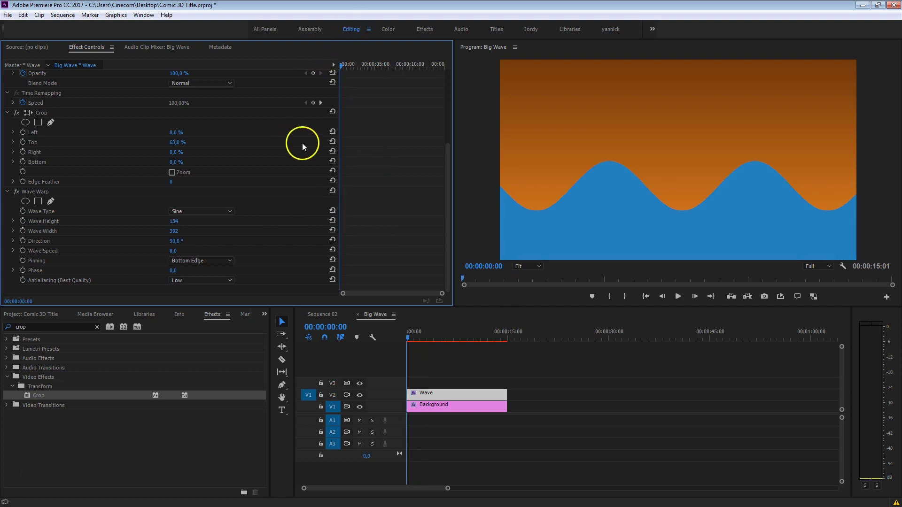
Try a Wave Speed of 0.1 and play back the animation.
{"action": "left_click", "coordinate": [175, 250]}
{"action": "type", "text": ",1"}
{"action": "key", "text": "Return"}
{"action": "key", "text": "space"}
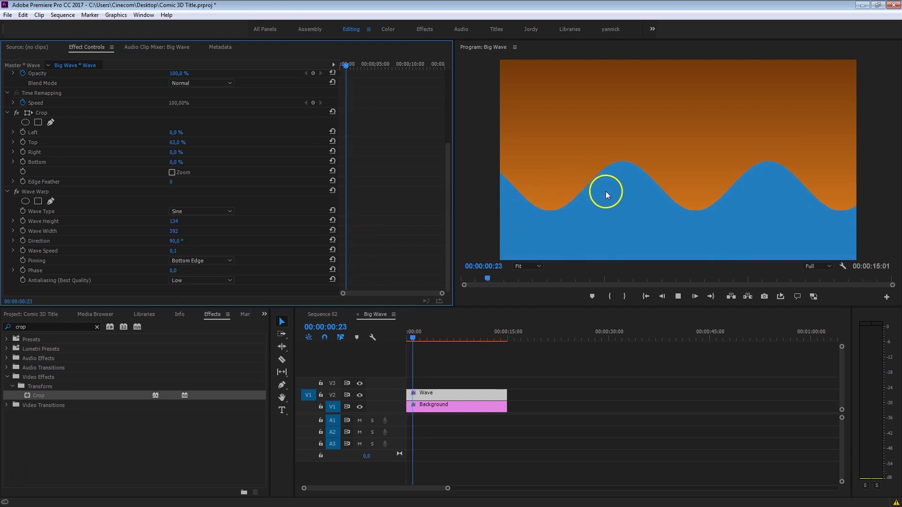
Set Wave Speed to 0.3 and preview the wave motion.
{"action": "left_click_drag", "start_coordinate": [171, 251], "coordinate": [189, 248]}
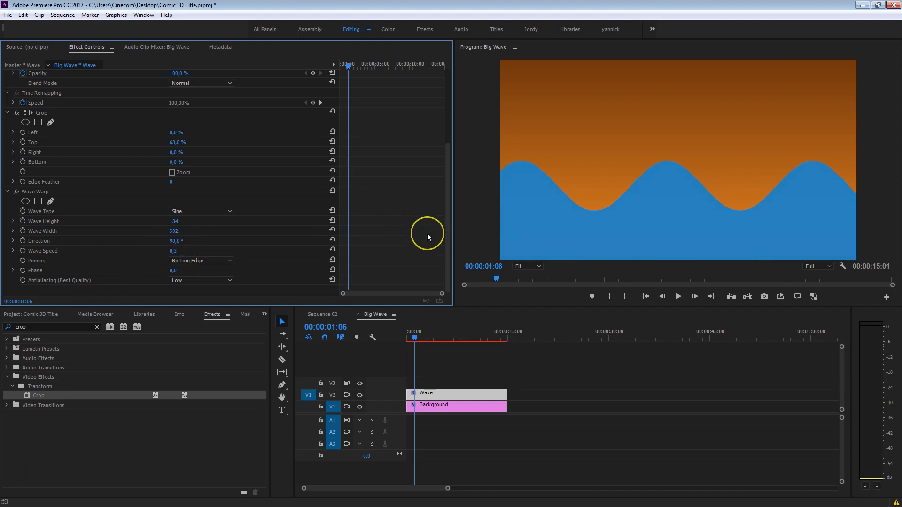
{"action": "key", "text": "space"}
{"action": "key", "text": "space"}
Set Wave Width to 436, keyframe Wave Height from 35 at the start to 226 at about 4.5 seconds, and preview.
{"action": "left_click_drag", "start_coordinate": [173, 231], "coordinate": [126, 221]}
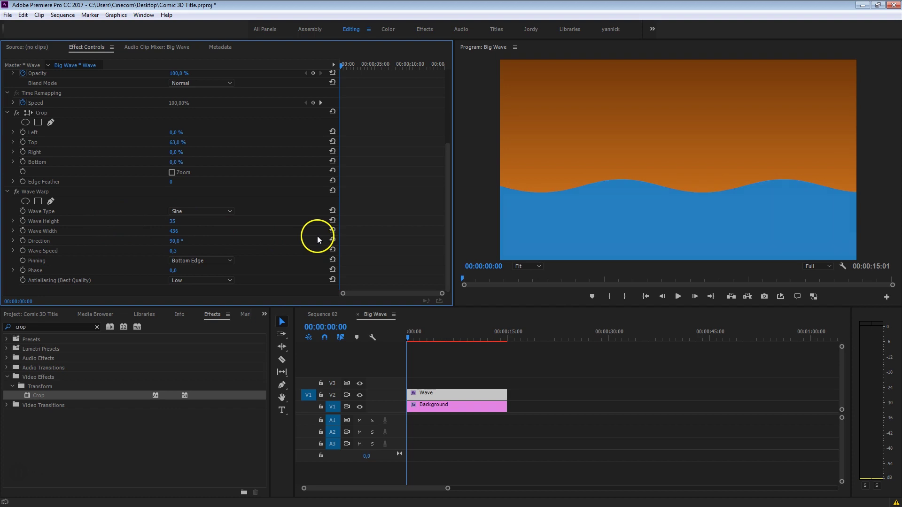
{"action": "left_click", "coordinate": [24, 221]}
{"action": "left_click_drag", "start_coordinate": [344, 62], "coordinate": [360, 71]}
{"action": "left_click_drag", "start_coordinate": [177, 221], "coordinate": [263, 203]}
{"action": "left_click_drag", "start_coordinate": [361, 220], "coordinate": [372, 220]}
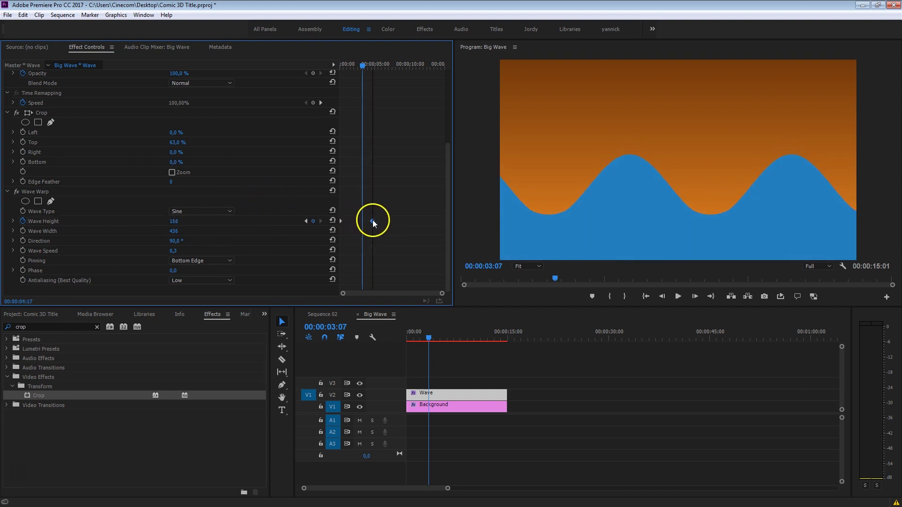
{"action": "left_click_drag", "start_coordinate": [382, 66], "coordinate": [317, 72]}
{"action": "left_click", "coordinate": [388, 140]}
{"action": "key", "text": "space"}
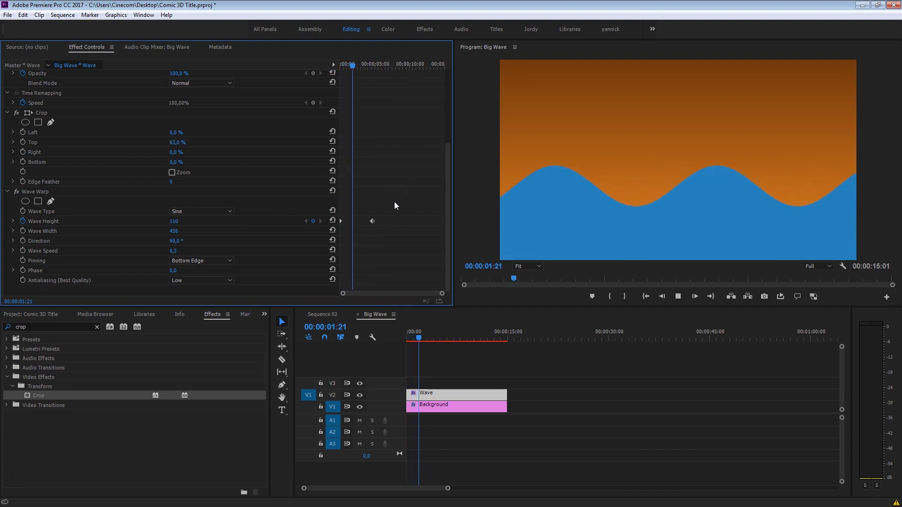
Widen the waves to a Wave Width of 609 and return to the sequence start.
{"action": "left_click", "coordinate": [207, 247]}
{"action": "left_click_drag", "start_coordinate": [178, 231], "coordinate": [270, 221]}
{"action": "key", "text": "Home"}
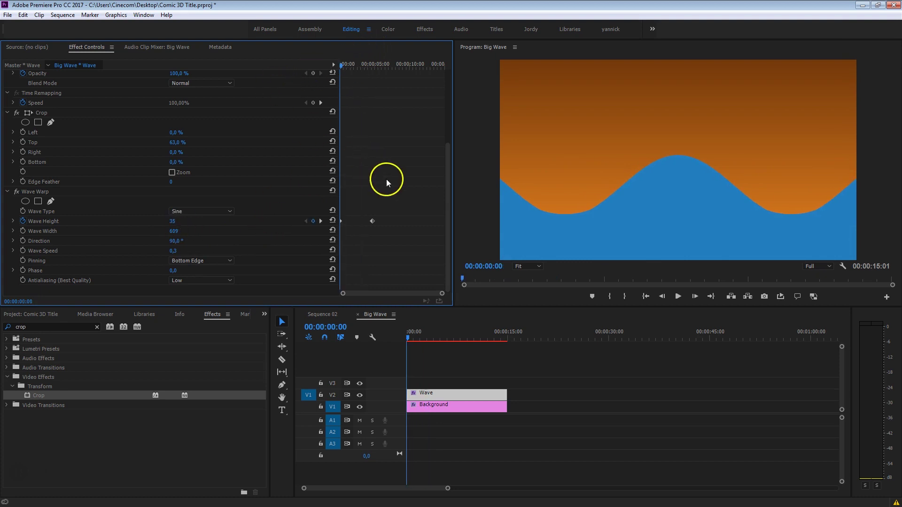
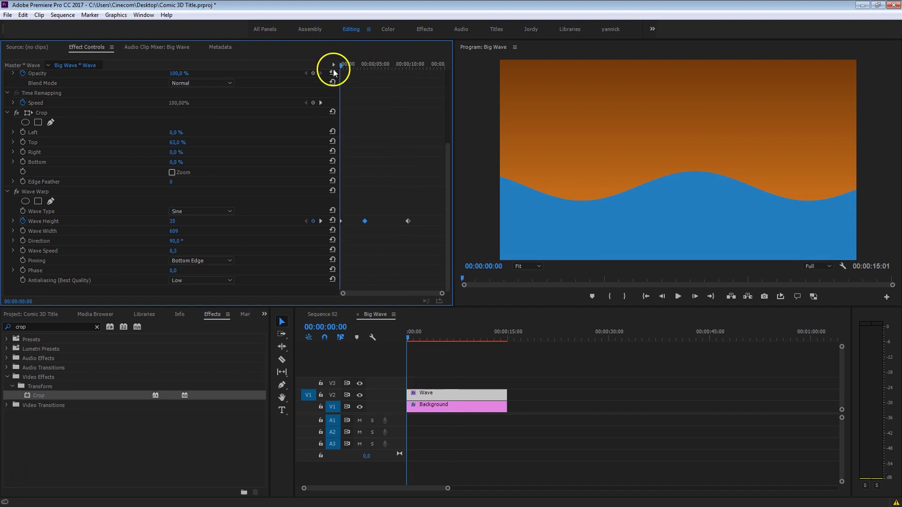
Play the sequence from the start to check how the wave height changes between the keyframes.
{"action": "key", "text": "space"}
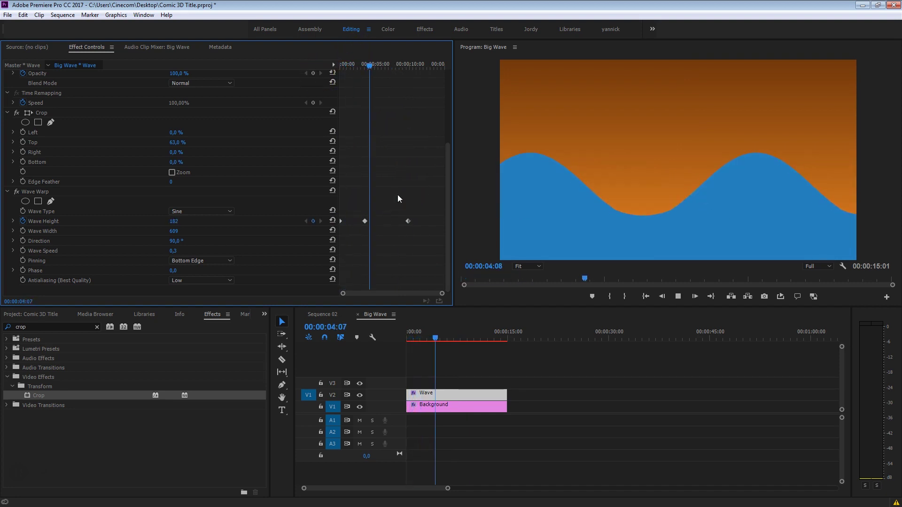
{"action": "key", "text": "space"}
{"action": "key", "text": "Home"}
{"action": "key", "text": "space"}
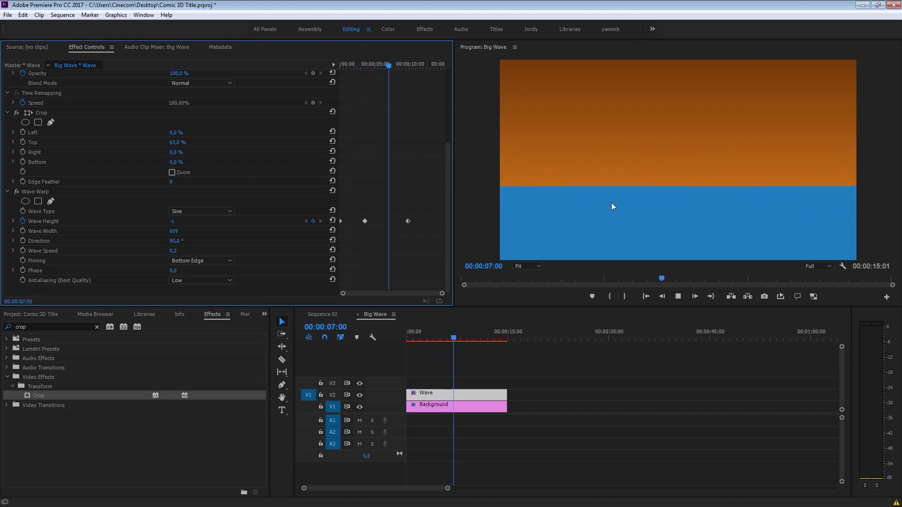
{"action": "left_click", "coordinate": [630, 184]}
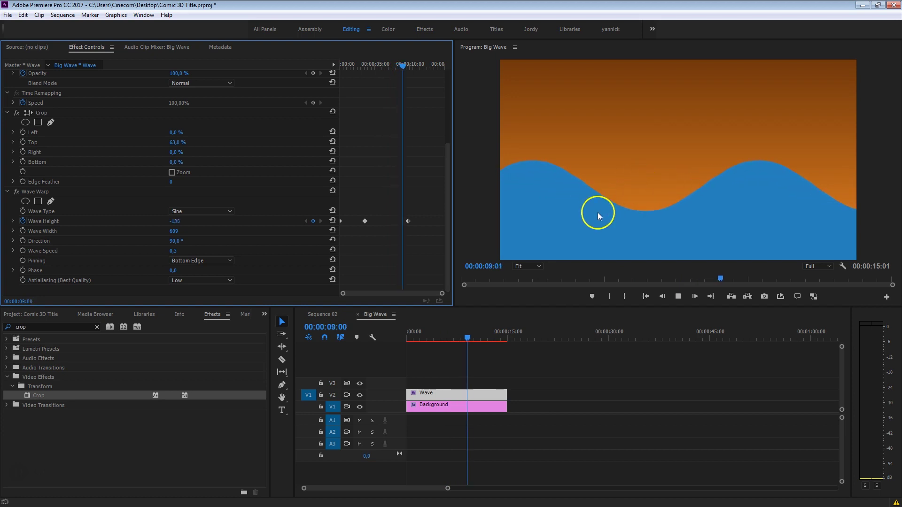
{"action": "key", "text": "space"}
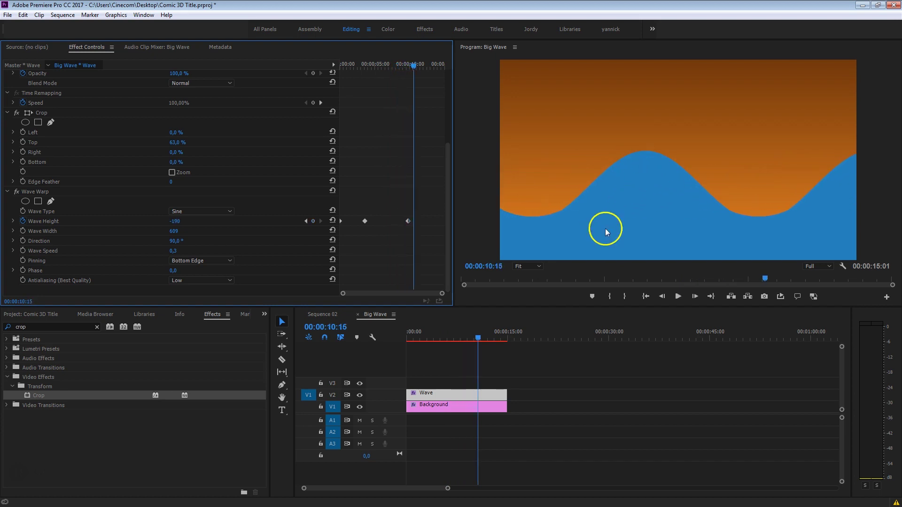
Move the third Wave Height keyframe to about 8 seconds, add a final keyframe of 31 at the clip's end, and preview.
{"action": "left_click_drag", "start_coordinate": [413, 64], "coordinate": [406, 64]}
{"action": "left_click_drag", "start_coordinate": [407, 221], "coordinate": [396, 224]}
{"action": "left_click_drag", "start_coordinate": [411, 65], "coordinate": [443, 65]}
{"action": "left_click_drag", "start_coordinate": [175, 221], "coordinate": [284, 212]}
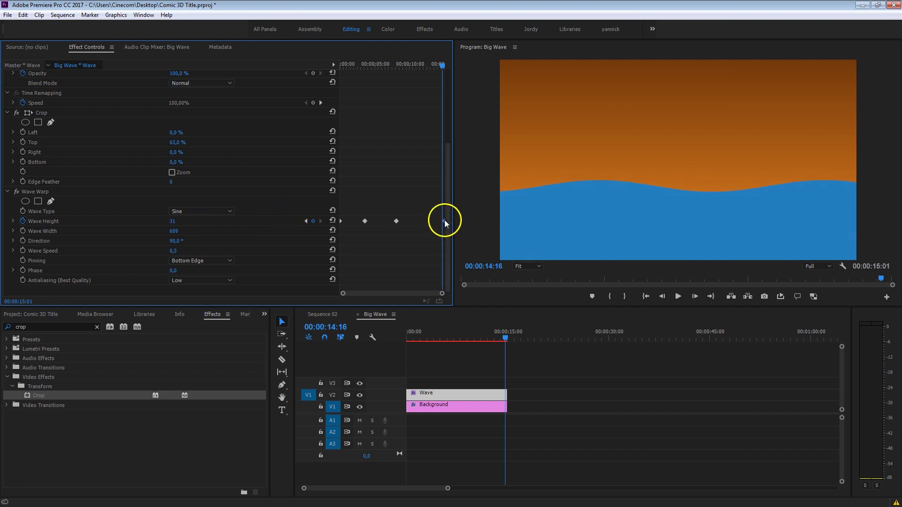
{"action": "left_click_drag", "start_coordinate": [419, 65], "coordinate": [346, 65]}
{"action": "key", "text": "space"}
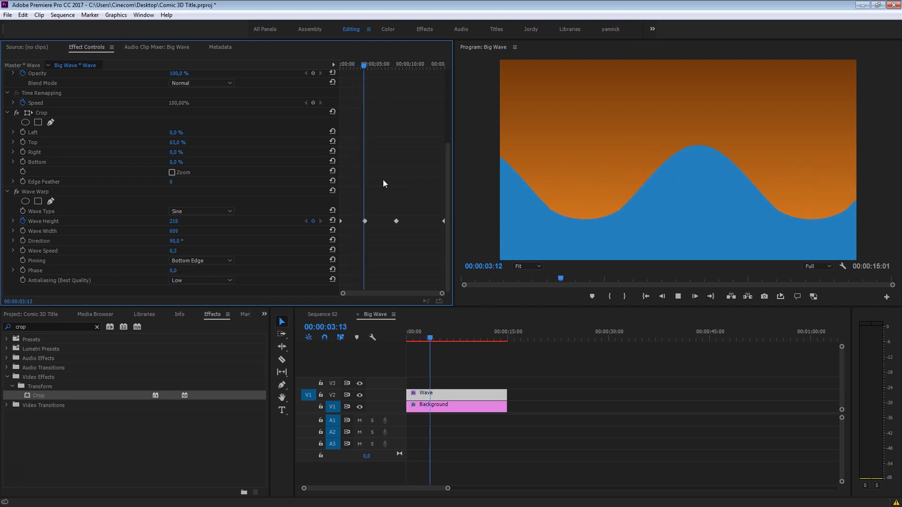
{"action": "key", "text": "space"}
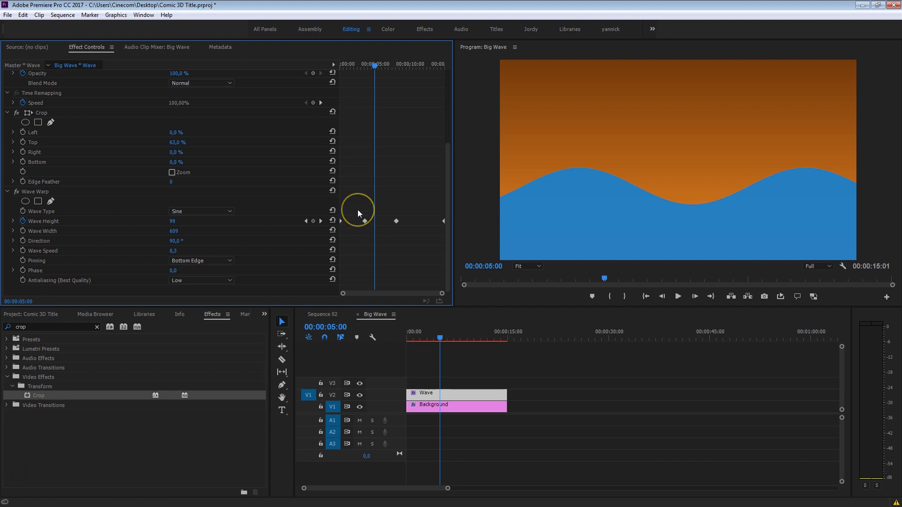
Change the second and third Wave Height keyframes to Bezier interpolation and play the sequence to check the wave motion.
{"action": "left_click_drag", "start_coordinate": [349, 66], "coordinate": [382, 82]}
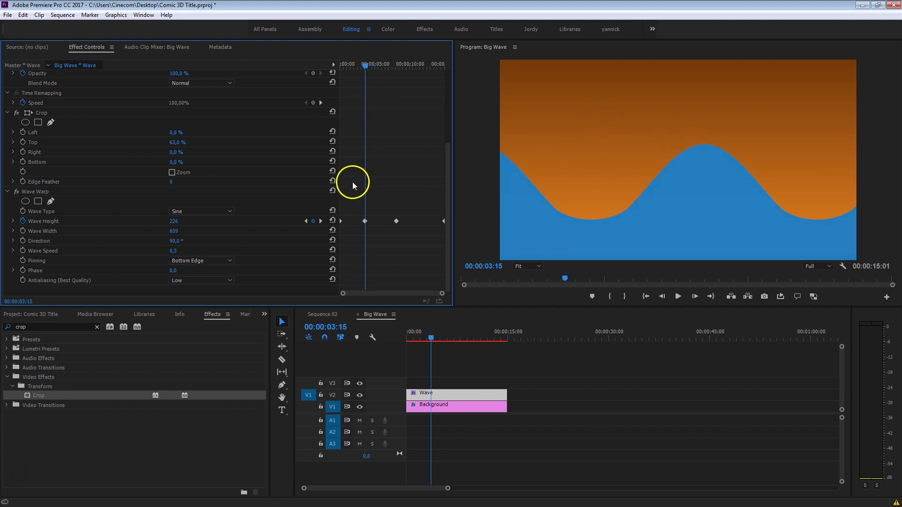
{"action": "right_click", "coordinate": [363, 221]}
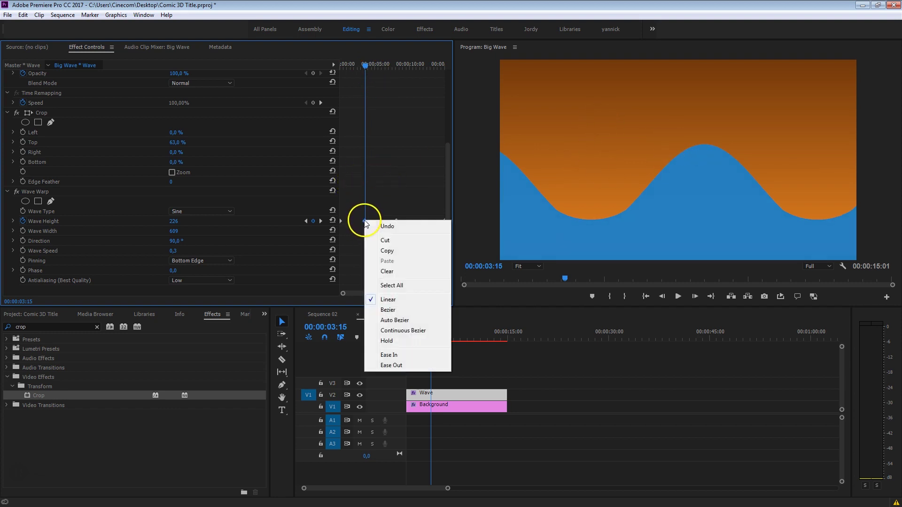
{"action": "left_click", "coordinate": [432, 305]}
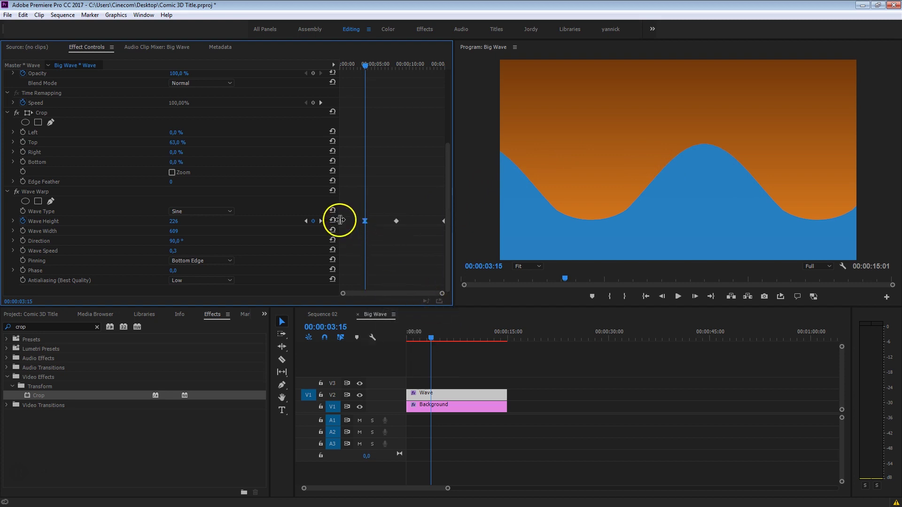
{"action": "right_click", "coordinate": [396, 221]}
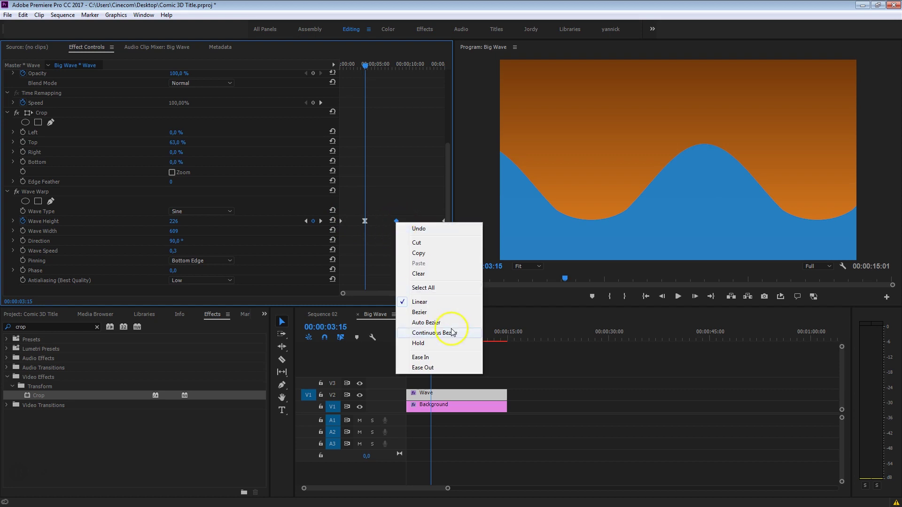
{"action": "left_click", "coordinate": [460, 313]}
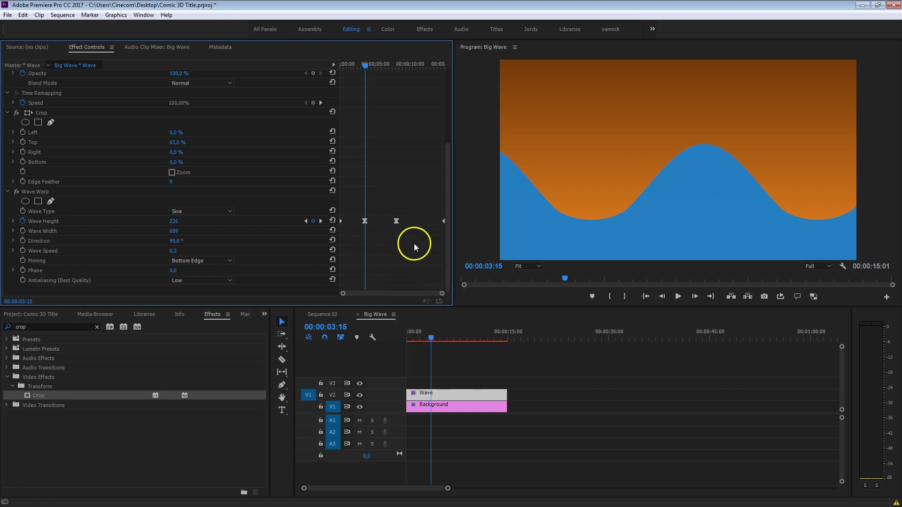
{"action": "key", "text": "space"}
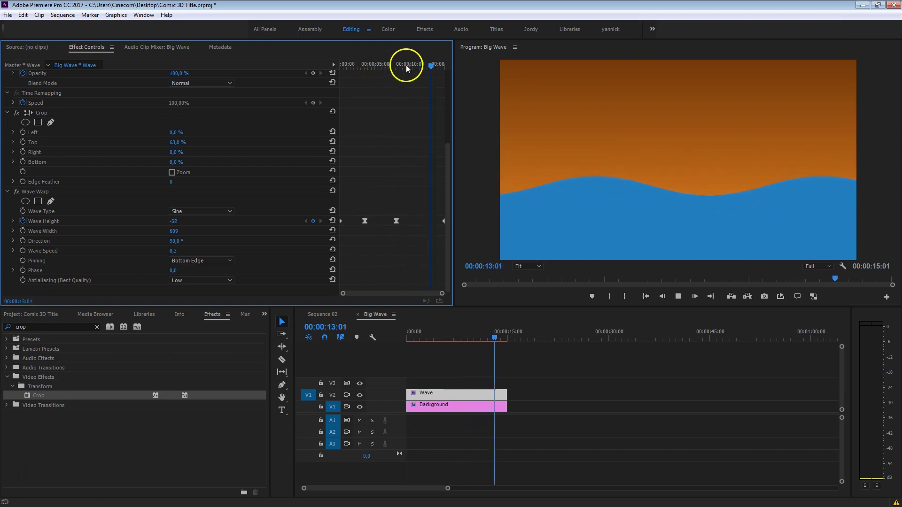
{"action": "left_click", "coordinate": [470, 336]}
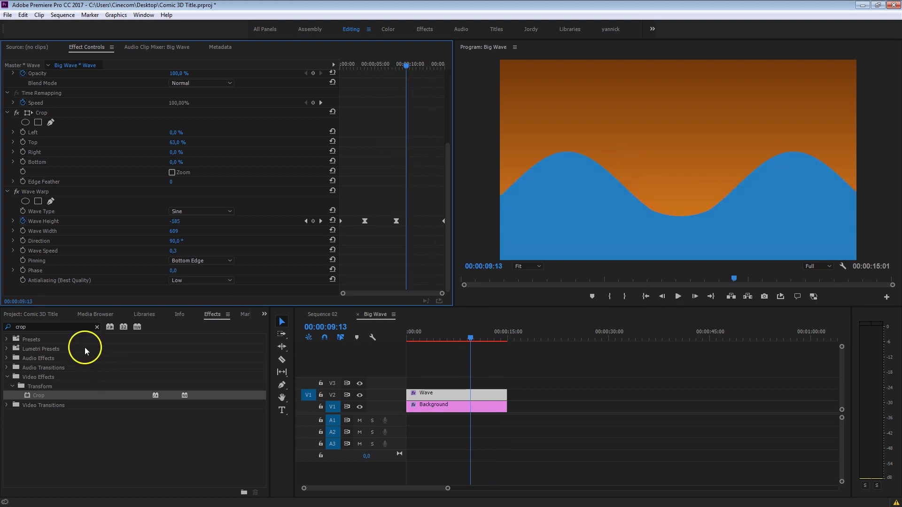
Apply the Ramp effect to the Wave clip and set its Start Color to dark blue 080C67.
{"action": "left_click", "coordinate": [70, 326]}
{"action": "type", "text": "ramp"}
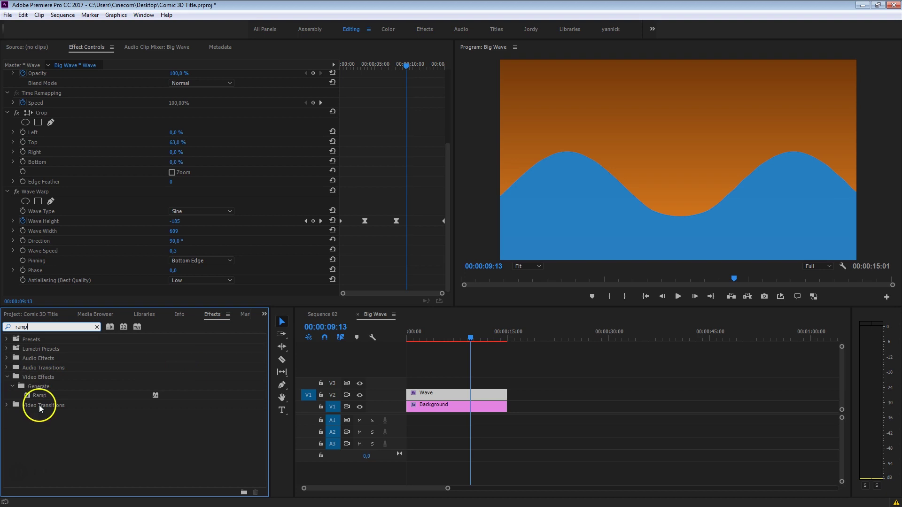
{"action": "left_click_drag", "start_coordinate": [39, 396], "coordinate": [479, 392]}
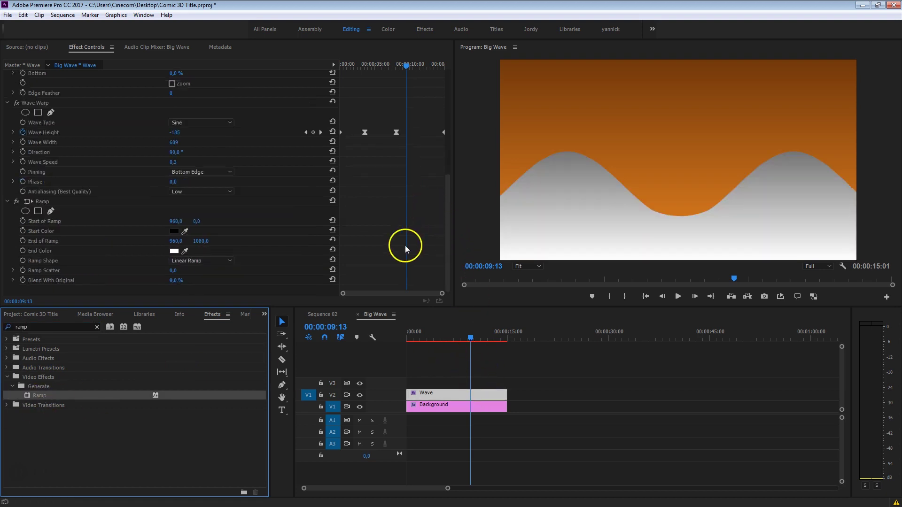
{"action": "left_click", "coordinate": [174, 231]}
{"action": "left_click", "coordinate": [478, 282]}
{"action": "left_click_drag", "start_coordinate": [481, 288], "coordinate": [457, 261]}
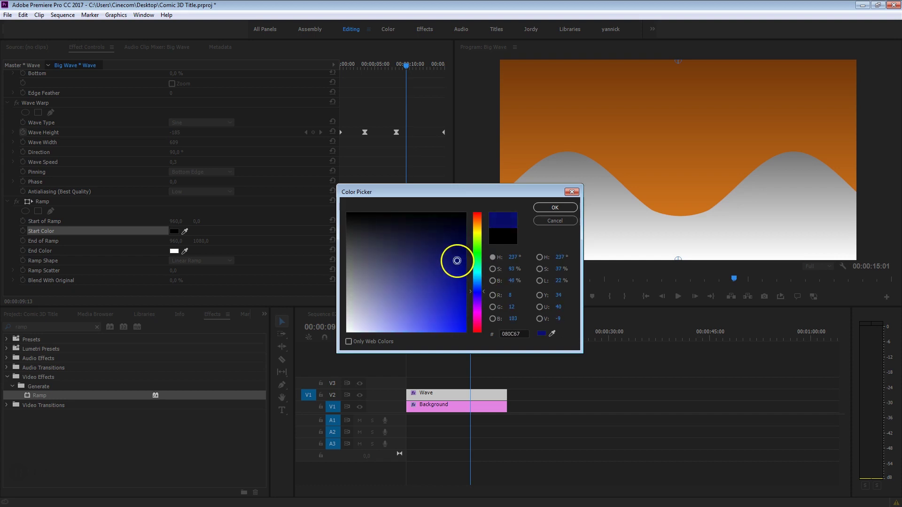
{"action": "left_click", "coordinate": [566, 206]}
Set the wave Ramp's End Color to a blue hue and soften it to a lighter, less saturated shade.
{"action": "left_click", "coordinate": [173, 251]}
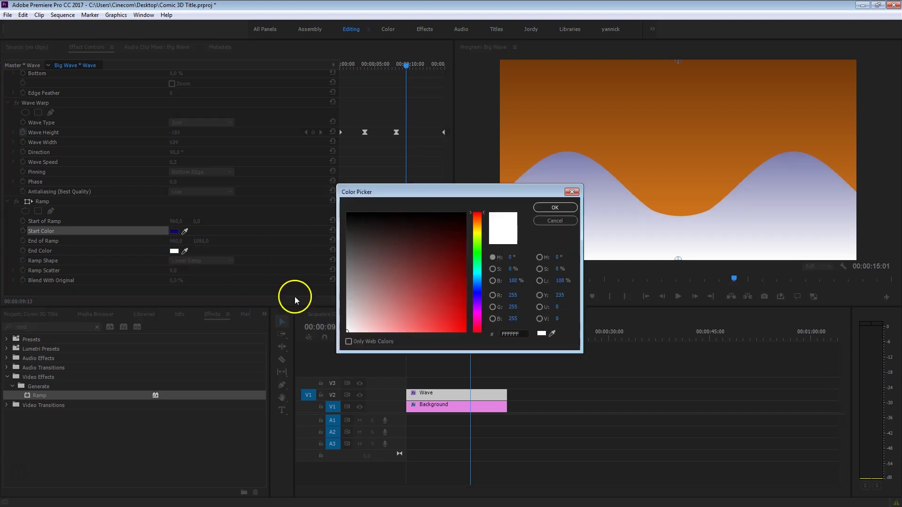
{"action": "left_click", "coordinate": [474, 287]}
{"action": "left_click_drag", "start_coordinate": [424, 296], "coordinate": [425, 316]}
{"action": "left_click", "coordinate": [555, 207]}
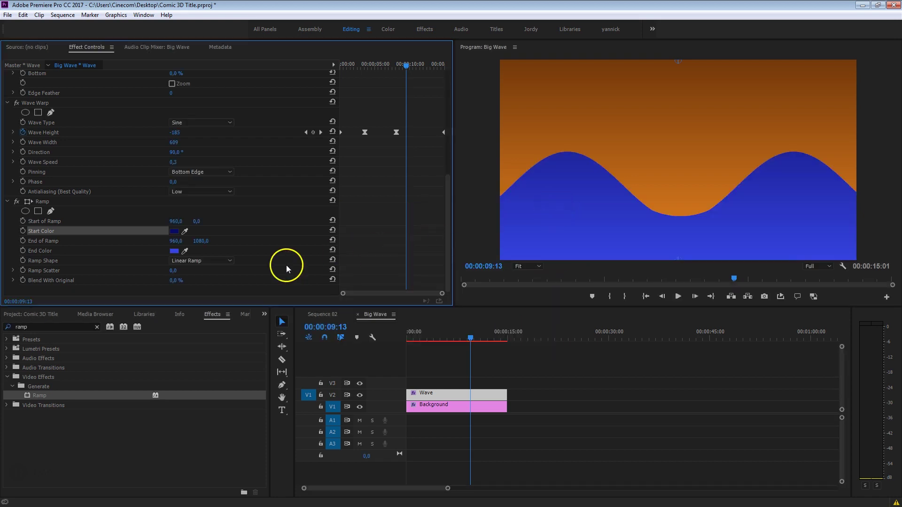
{"action": "left_click", "coordinate": [175, 252]}
{"action": "left_click_drag", "start_coordinate": [443, 318], "coordinate": [407, 307]}
{"action": "left_click", "coordinate": [550, 206]}
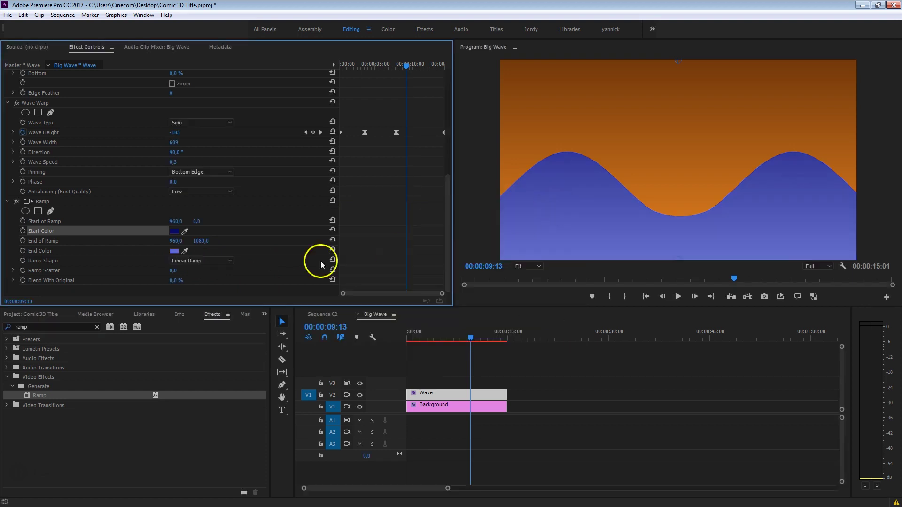
Mute the wave Ramp's dark blue Start Color and lower the Start of Ramp to about 961.3, 422.4.
{"action": "left_click", "coordinate": [174, 232]}
{"action": "mouse_move", "coordinate": [465, 285]}
{"action": "left_mouse_down"}
{"action": "mouse_move", "coordinate": [457, 276]}
{"action": "mouse_move", "coordinate": [443, 283]}
{"action": "mouse_move", "coordinate": [451, 271]}
{"action": "left_mouse_up"}
{"action": "key", "text": "Return"}
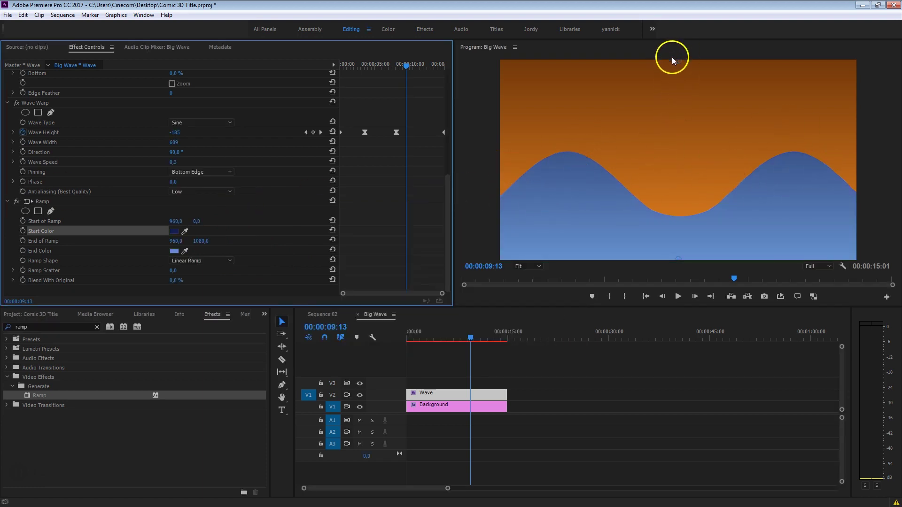
{"action": "left_click_drag", "start_coordinate": [679, 61], "coordinate": [677, 126]}
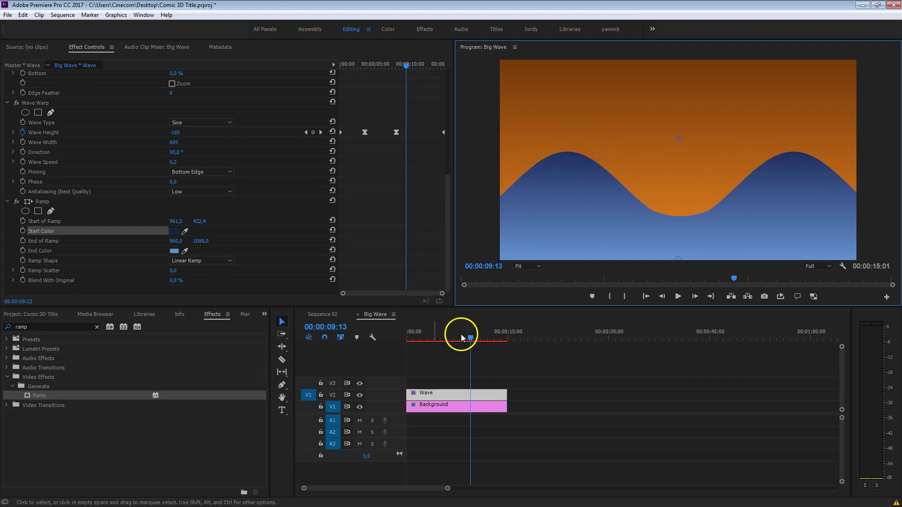
{"action": "mouse_move", "coordinate": [467, 338]}
{"action": "left_mouse_down"}
{"action": "mouse_move", "coordinate": [435, 341]}
{"action": "mouse_move", "coordinate": [472, 339]}
{"action": "left_mouse_up"}
{"action": "left_click", "coordinate": [499, 370]}
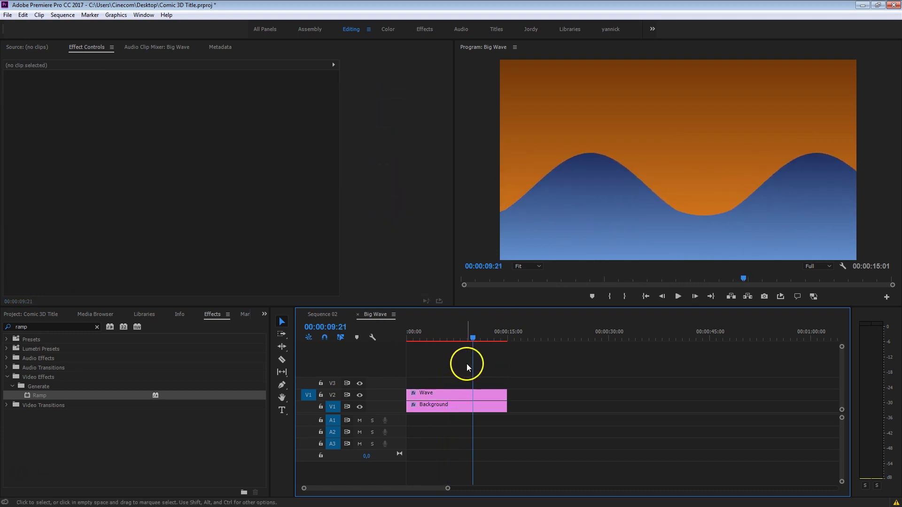
Move the Wave clip up to track V3, leaving V2 free between it and the Background.
{"action": "left_click", "coordinate": [437, 392]}
{"action": "left_click_drag", "start_coordinate": [437, 396], "coordinate": [437, 385]}
{"action": "left_click", "coordinate": [422, 399]}
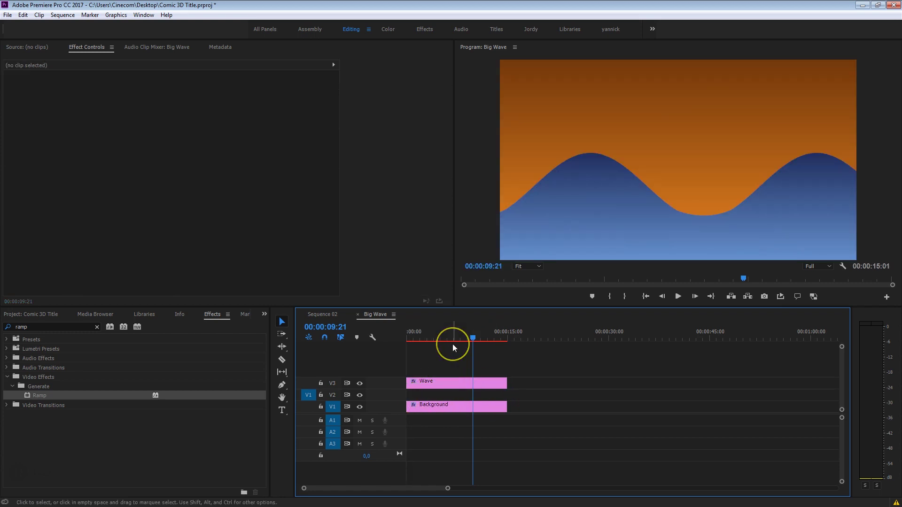
{"action": "left_click", "coordinate": [67, 308]}
{"action": "left_click", "coordinate": [47, 314]}
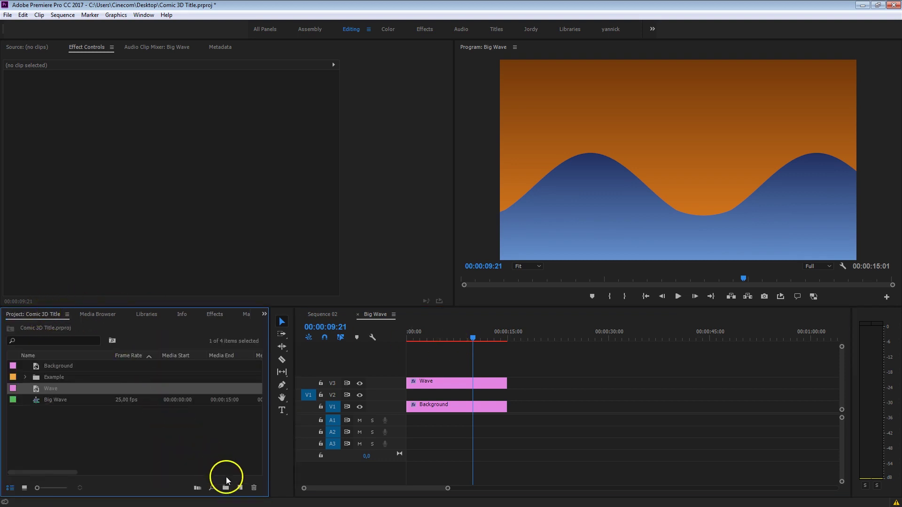
{"action": "left_click", "coordinate": [240, 488]}
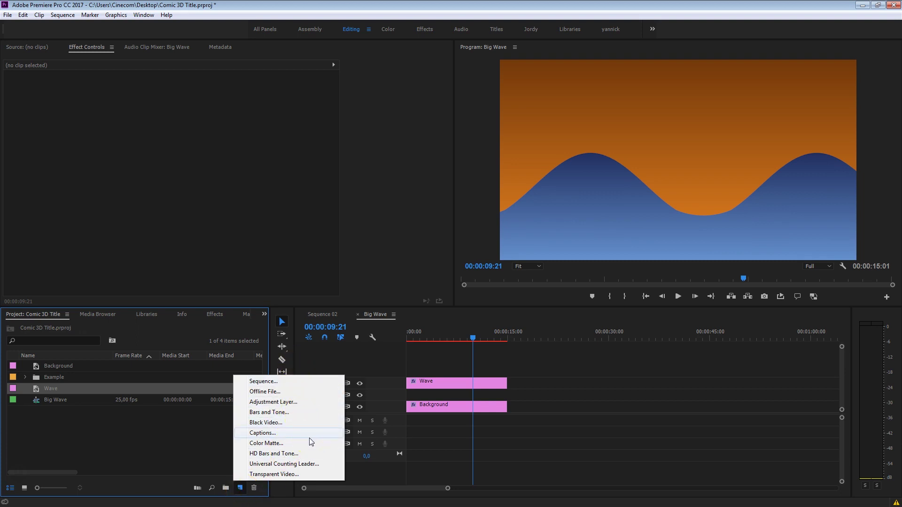
{"action": "left_click", "coordinate": [491, 317]}
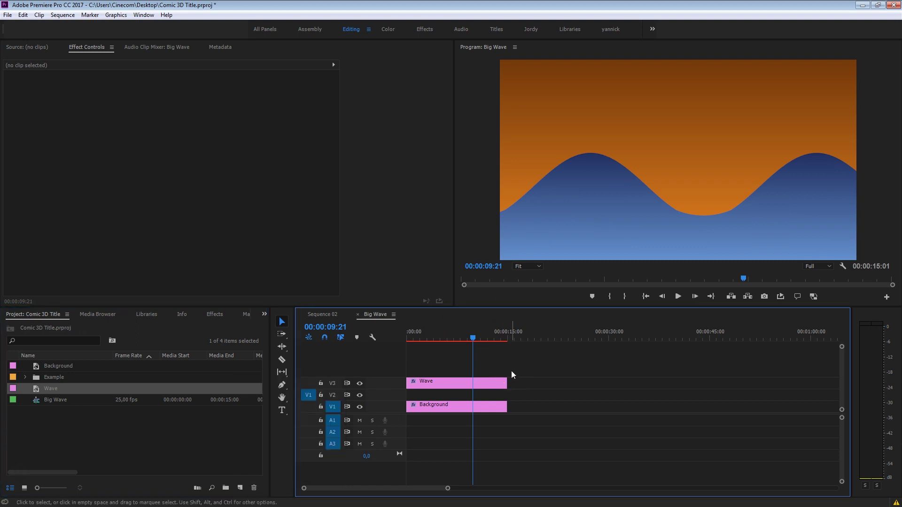
Add the title text CINECOM over the waves with the Type tool and set its font to Candara.
{"action": "left_click", "coordinate": [280, 412]}
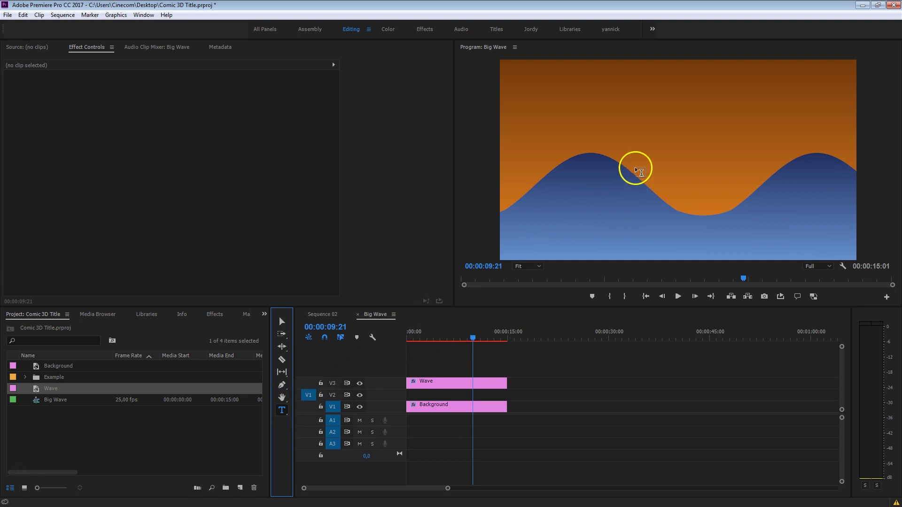
{"action": "left_click", "coordinate": [605, 175]}
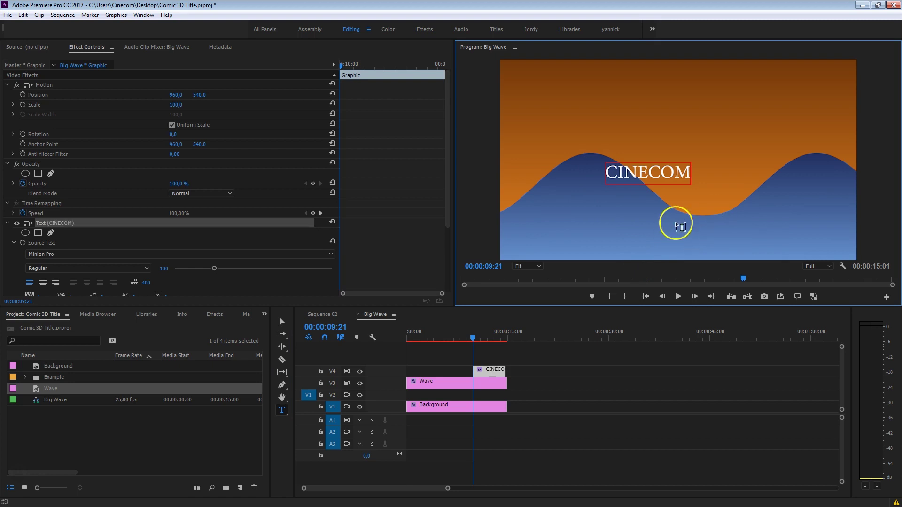
{"action": "key", "text": "ctrl+a"}
{"action": "left_click", "coordinate": [79, 255]}
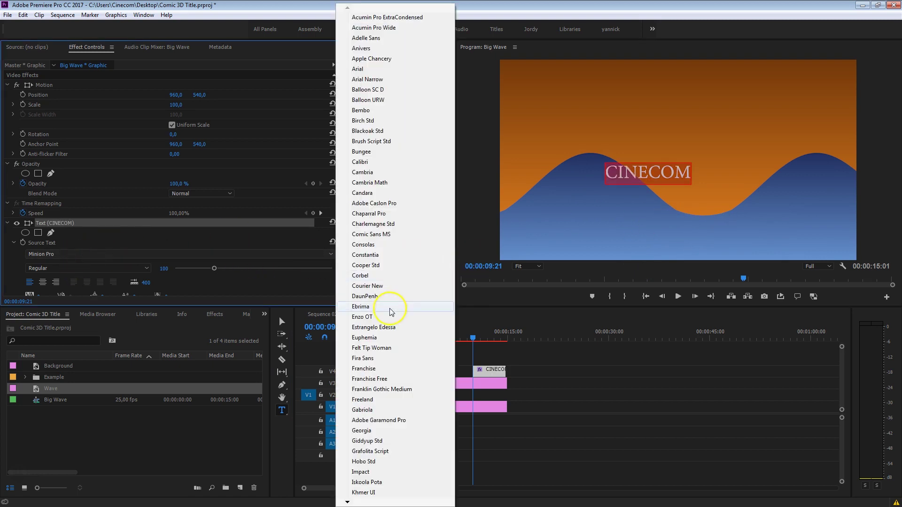
{"action": "left_click", "coordinate": [421, 192]}
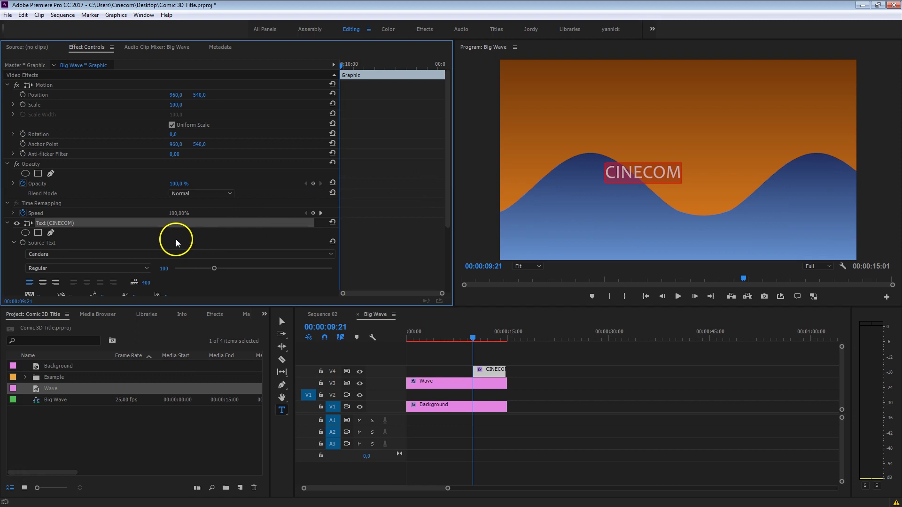
{"action": "scroll", "coordinate": [178, 243], "scroll_direction": "down", "scroll_amount": 1}
Enlarge the CINECOM text and position it over the dip between the two wave crests.
{"action": "left_click", "coordinate": [281, 323]}
{"action": "left_click", "coordinate": [698, 161]}
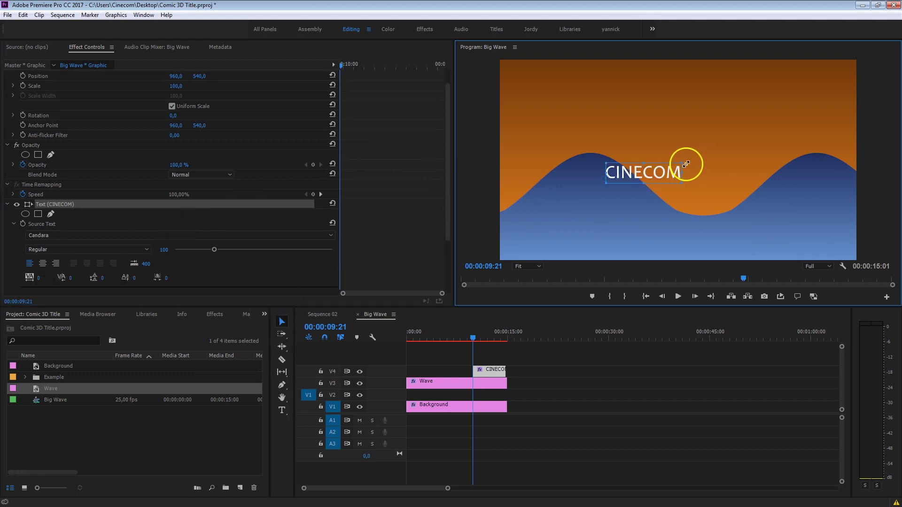
{"action": "left_click_drag", "start_coordinate": [716, 160], "coordinate": [706, 189]}
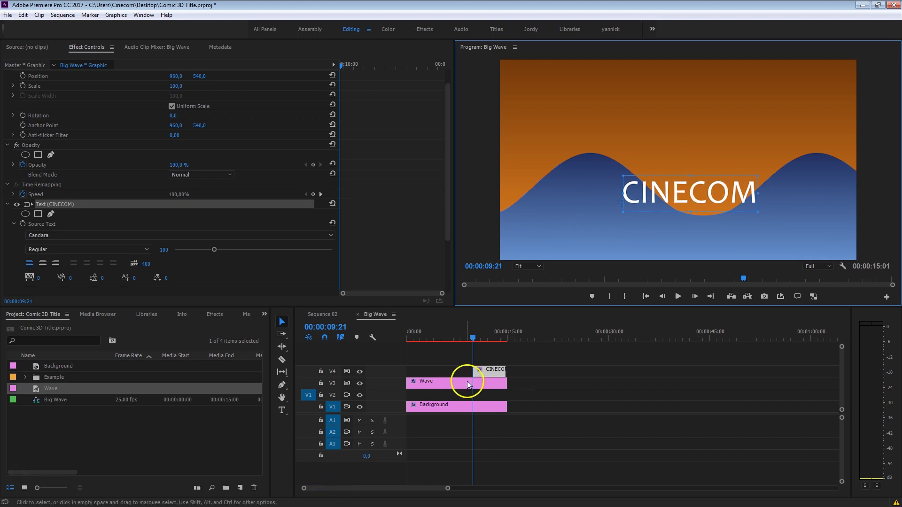
Place the CINECOM clip on track V2 beneath the Wave and extend its start back to about 3 seconds.
{"action": "left_click", "coordinate": [488, 371]}
{"action": "left_click_drag", "start_coordinate": [489, 369], "coordinate": [433, 394]}
{"action": "left_click", "coordinate": [483, 381]}
{"action": "mouse_move", "coordinate": [424, 337]}
{"action": "left_mouse_down"}
{"action": "mouse_move", "coordinate": [437, 348]}
{"action": "mouse_move", "coordinate": [425, 353]}
{"action": "left_mouse_up"}
{"action": "left_click_drag", "start_coordinate": [433, 395], "coordinate": [425, 394]}
{"action": "left_click", "coordinate": [435, 402]}
{"action": "left_click_drag", "start_coordinate": [425, 335], "coordinate": [478, 348]}
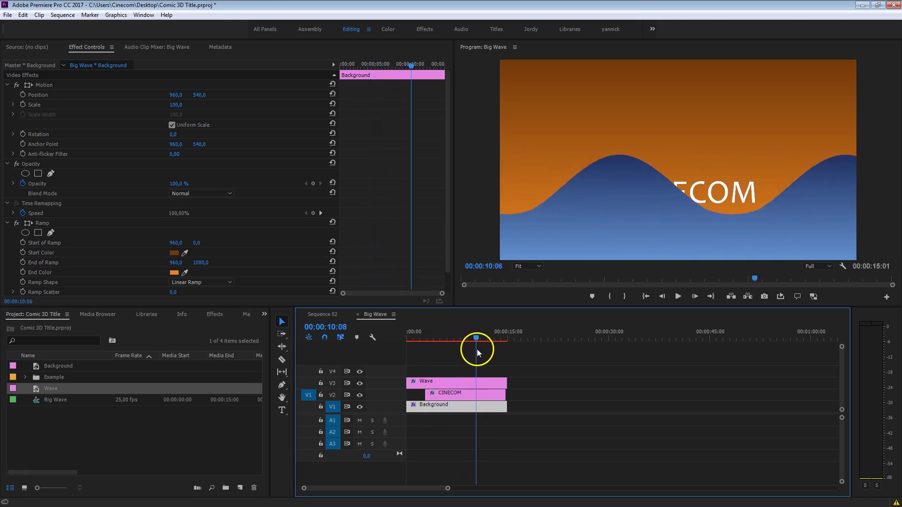
Find the Crop effect and apply it to the CINECOM title clip.
{"action": "left_click", "coordinate": [474, 397]}
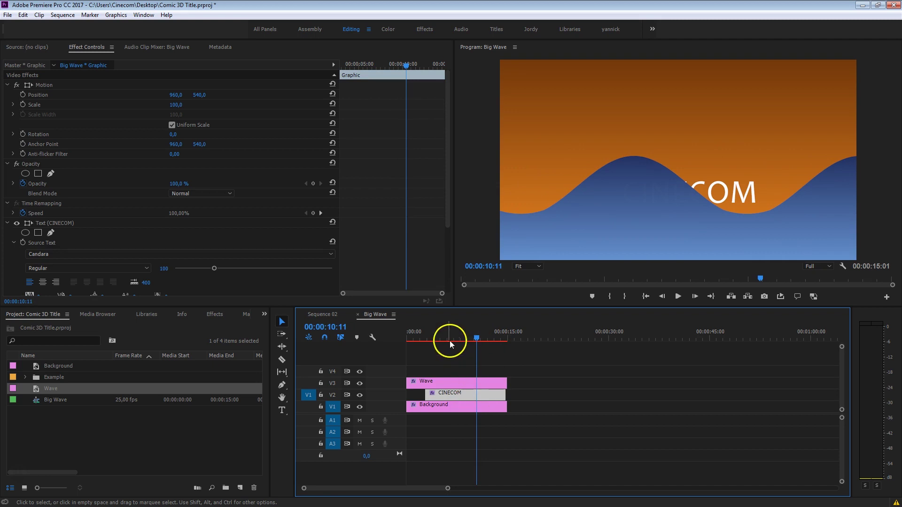
{"action": "left_click", "coordinate": [438, 333]}
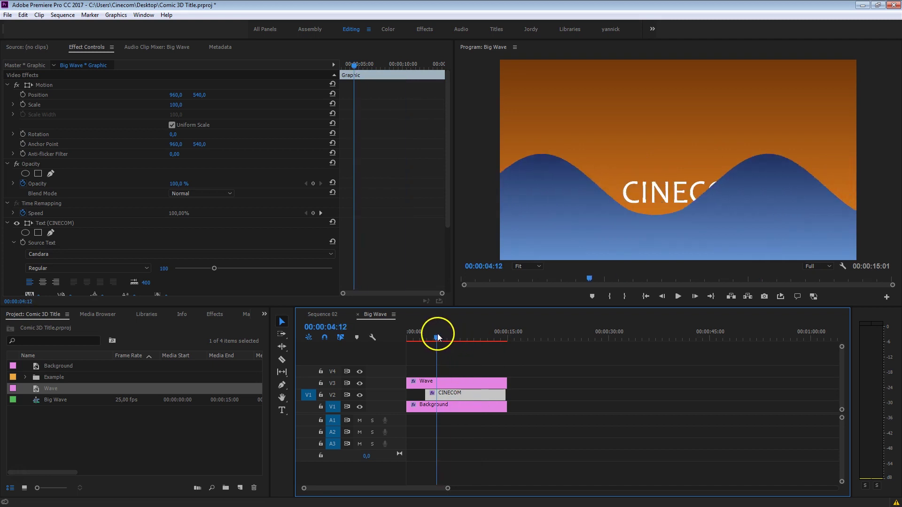
{"action": "left_click", "coordinate": [234, 314]}
{"action": "left_click", "coordinate": [66, 328]}
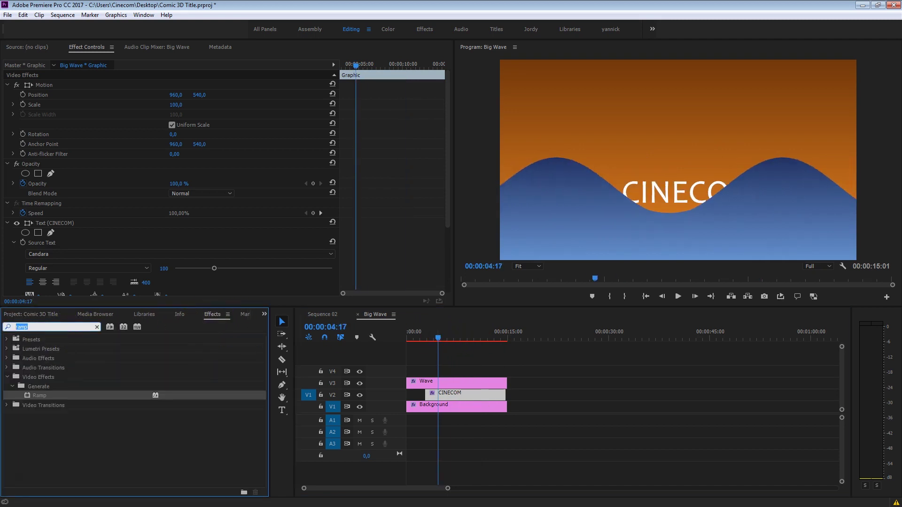
{"action": "type", "text": "crop"}
{"action": "left_click_drag", "start_coordinate": [39, 396], "coordinate": [467, 397]}
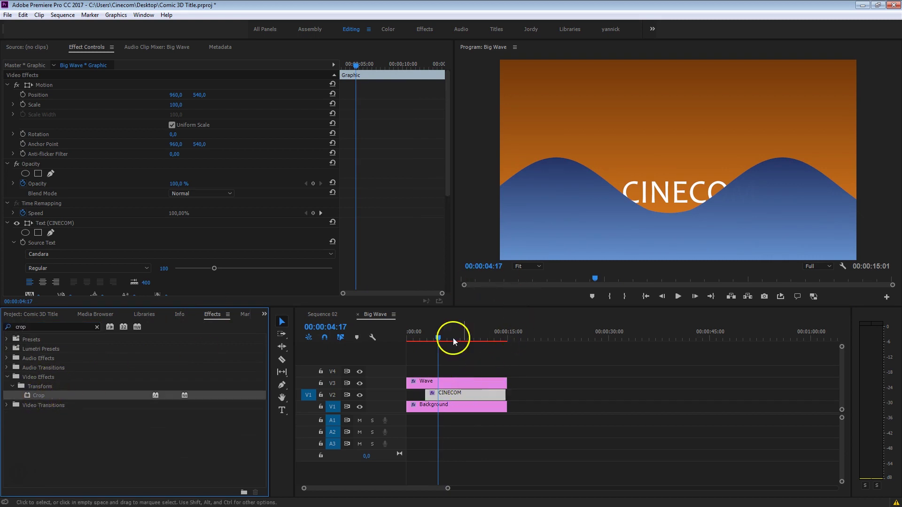
{"action": "scroll", "coordinate": [434, 151], "scroll_direction": "down", "scroll_amount": 5}
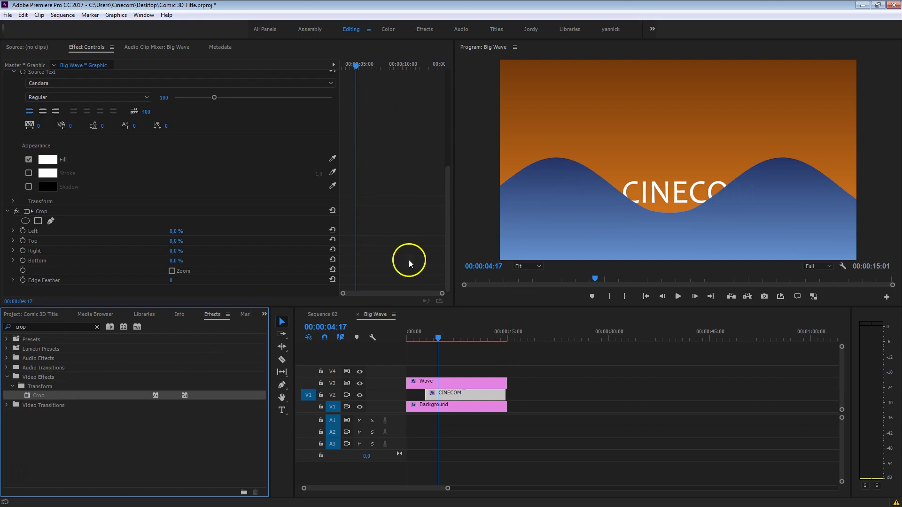
At 00:00:03:05, crop the CINECOM title's right side by about 50.2% so the crop edge meets the wave crest.
{"action": "left_click_drag", "start_coordinate": [446, 340], "coordinate": [428, 339]}
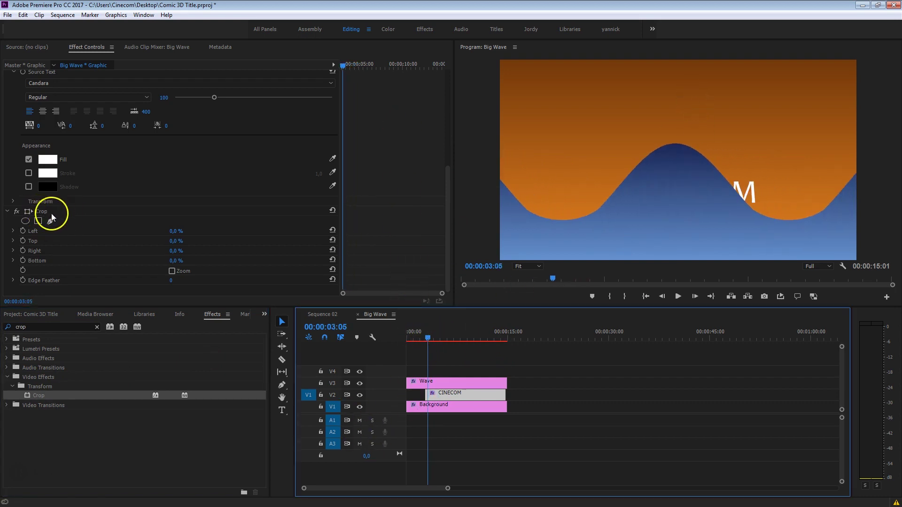
{"action": "left_click", "coordinate": [40, 226]}
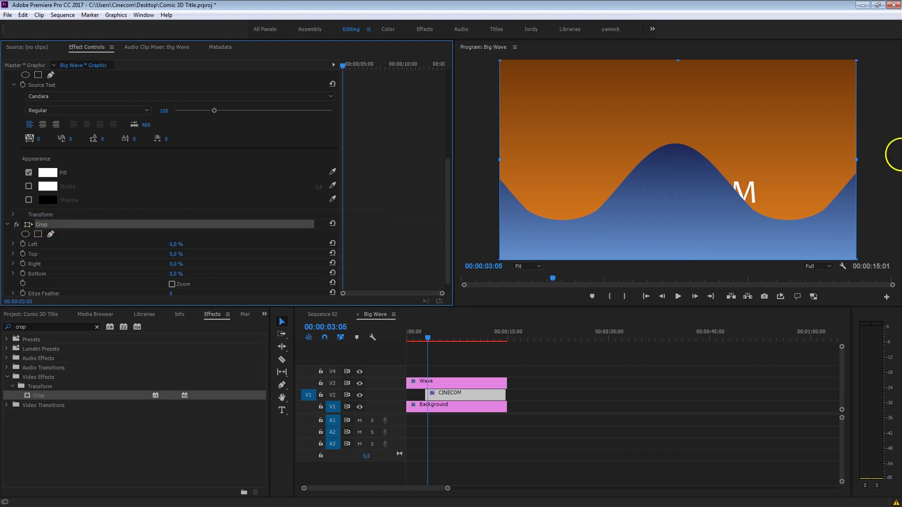
{"action": "left_click_drag", "start_coordinate": [856, 160], "coordinate": [678, 143]}
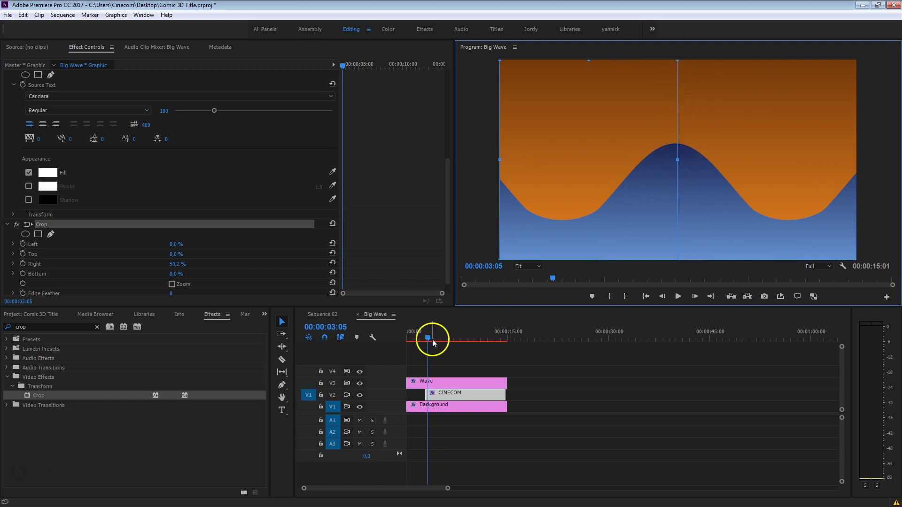
Keyframe the CINECOM title's right crop from 00:00:03:05, reducing it to 21.5% at 00:00:04:21.
{"action": "left_click", "coordinate": [22, 264]}
{"action": "left_click_drag", "start_coordinate": [343, 65], "coordinate": [358, 67]}
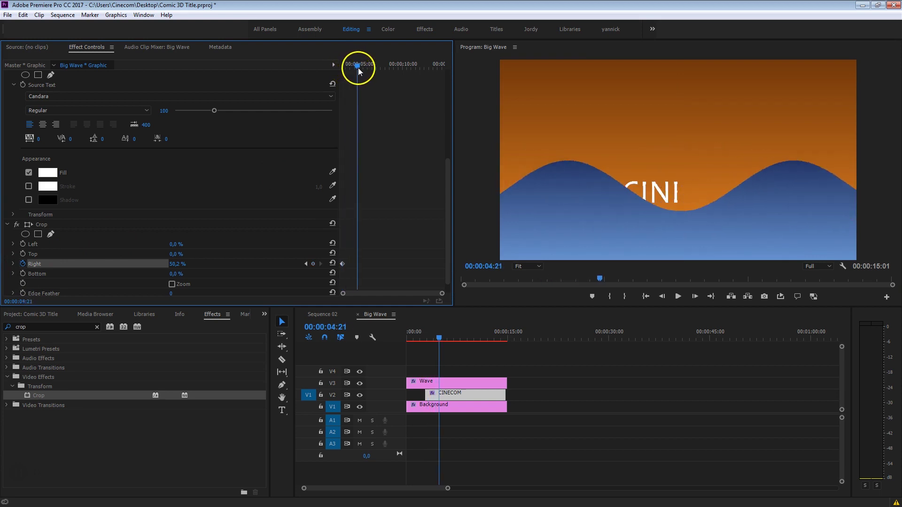
{"action": "left_click", "coordinate": [44, 224]}
{"action": "left_click_drag", "start_coordinate": [676, 162], "coordinate": [779, 154]}
Start keyframing the title's left crop at 00:00:07:23 and bring it in to about 49% at 00:00:08:00, meeting the wave crest.
{"action": "left_click_drag", "start_coordinate": [356, 66], "coordinate": [385, 92]}
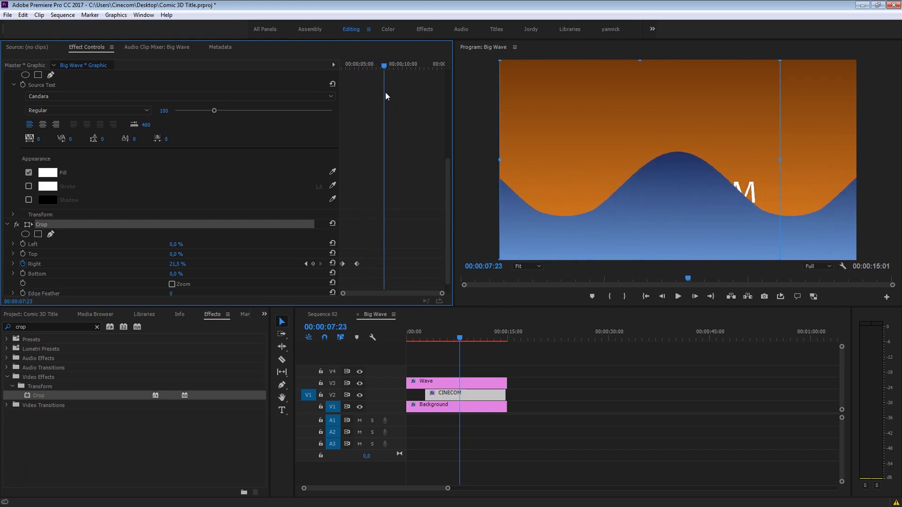
{"action": "left_click", "coordinate": [22, 246]}
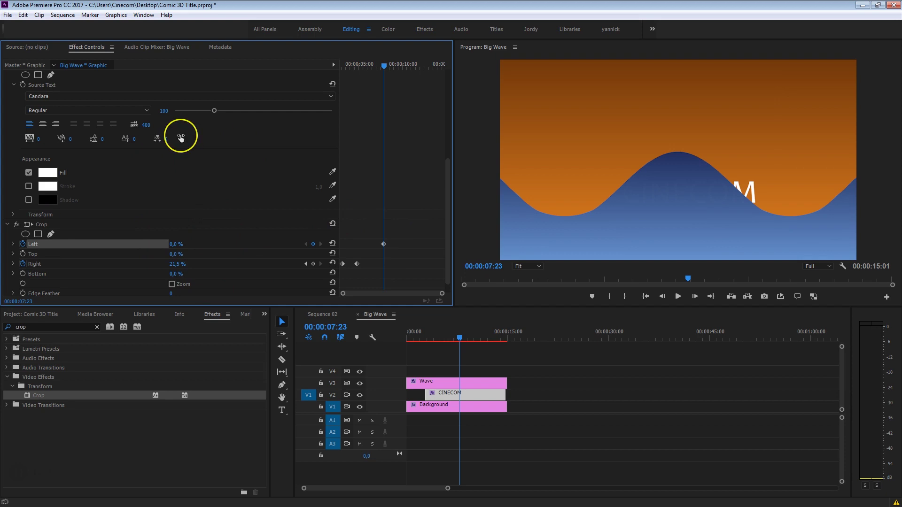
{"action": "key", "text": "Right"}
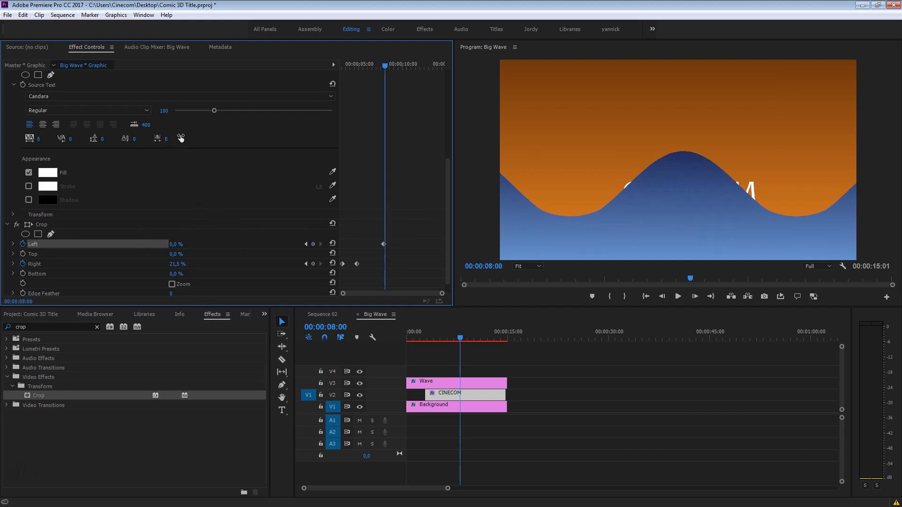
{"action": "left_click", "coordinate": [100, 218]}
{"action": "left_click_drag", "start_coordinate": [501, 159], "coordinate": [675, 151]}
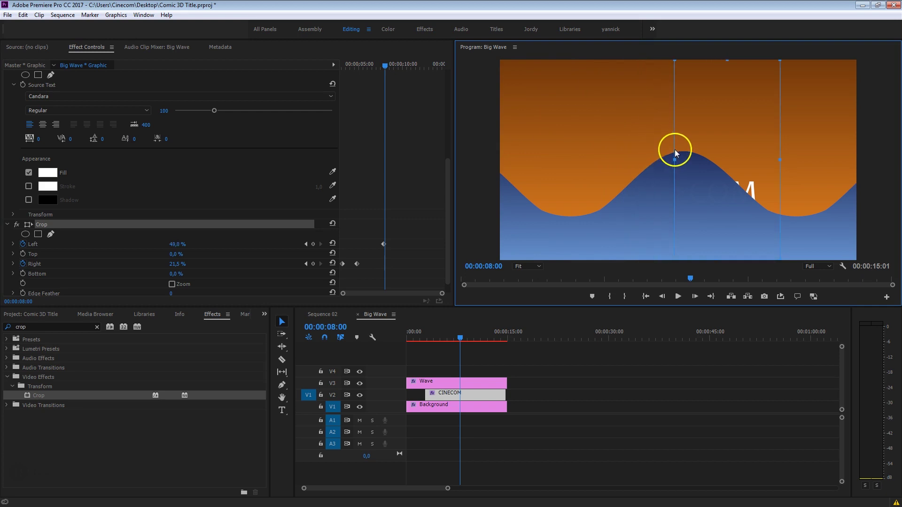
At 00:00:09:13, increase the left crop to about 80.5% and trim the CINECOM clip's end to that time.
{"action": "left_click_drag", "start_coordinate": [387, 67], "coordinate": [399, 66]}
{"action": "left_click_drag", "start_coordinate": [677, 162], "coordinate": [784, 145]}
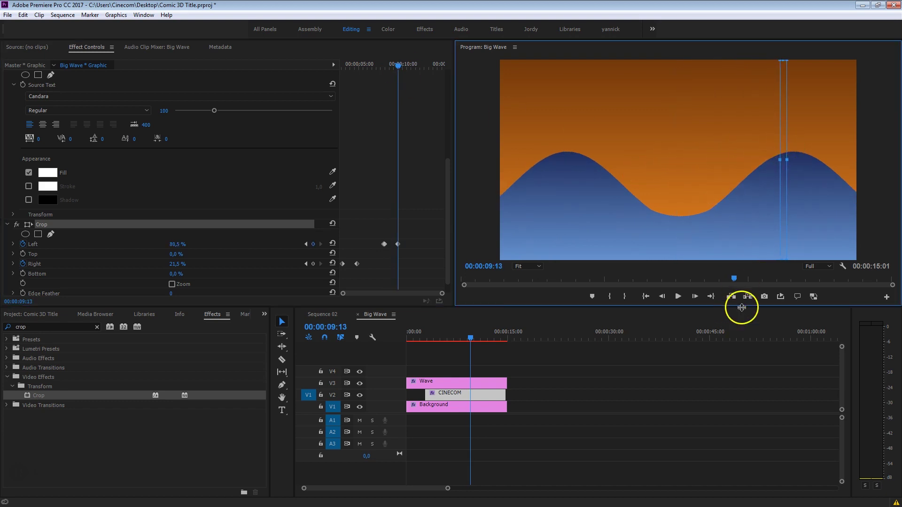
{"action": "left_click_drag", "start_coordinate": [505, 394], "coordinate": [471, 396]}
Preview the title reveal and raise the CINECOM clip to a vertical position of 484.5.
{"action": "left_click", "coordinate": [424, 335]}
{"action": "left_click", "coordinate": [559, 371]}
{"action": "key", "text": "space"}
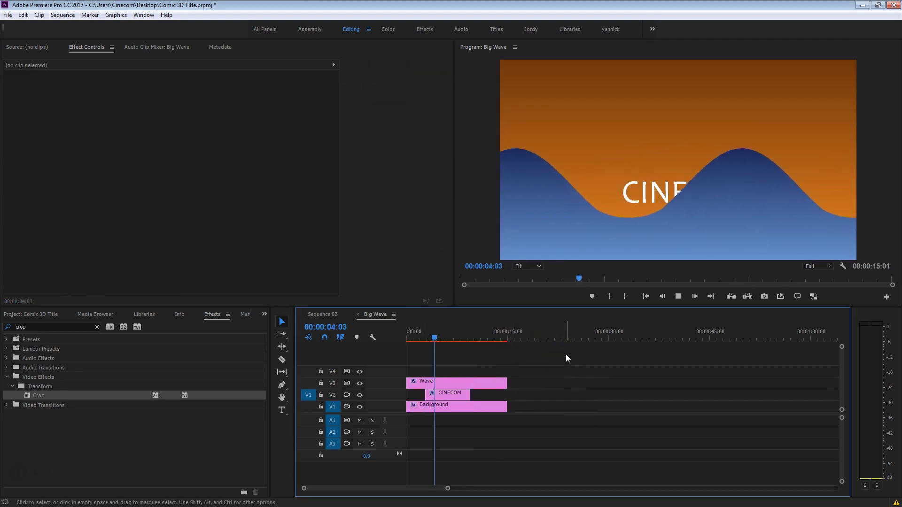
{"action": "mouse_move", "coordinate": [433, 339]}
{"action": "left_mouse_down"}
{"action": "mouse_move", "coordinate": [423, 339]}
{"action": "mouse_move", "coordinate": [435, 340]}
{"action": "left_mouse_up"}
{"action": "key", "text": "space"}
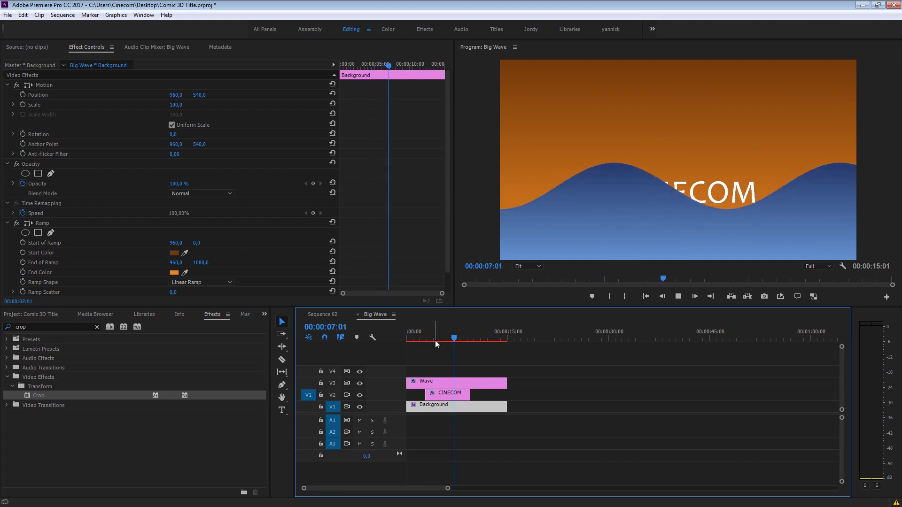
{"action": "left_click", "coordinate": [445, 338]}
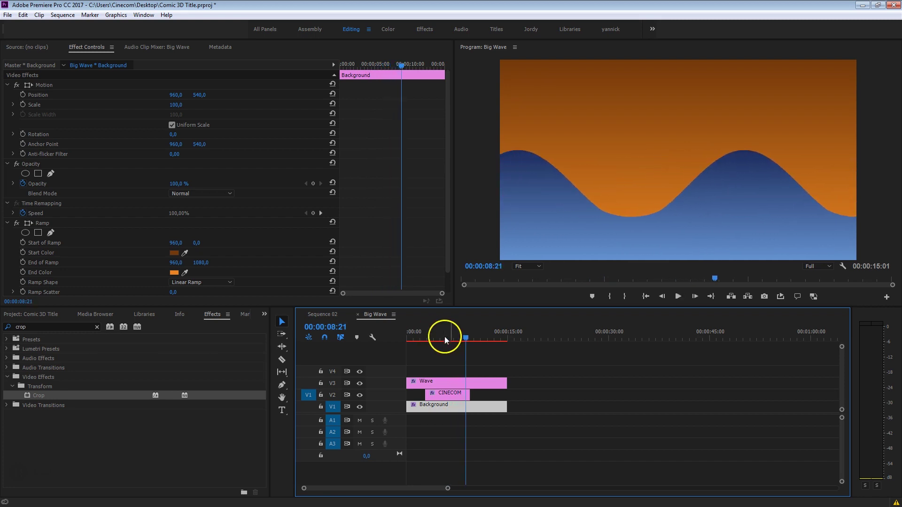
{"action": "left_click", "coordinate": [459, 394]}
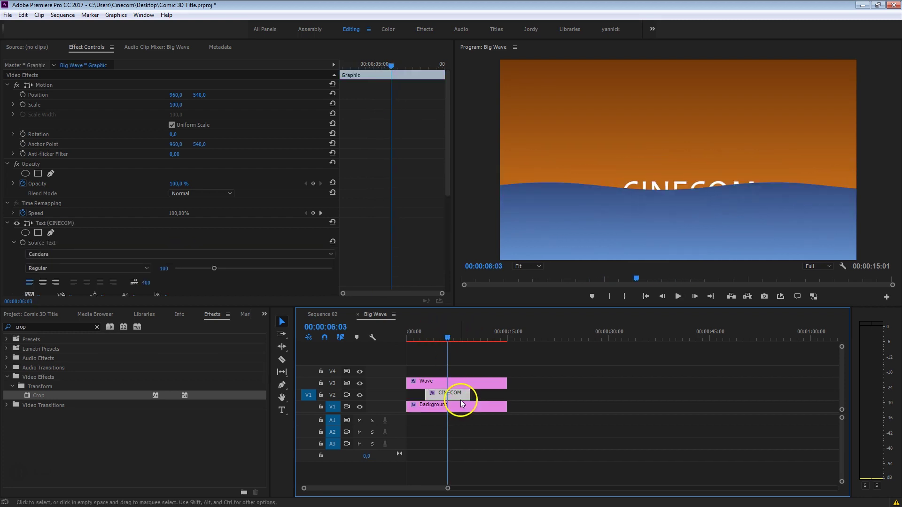
{"action": "left_click", "coordinate": [200, 95]}
{"action": "left_click_drag", "start_coordinate": [186, 98], "coordinate": [64, 121]}
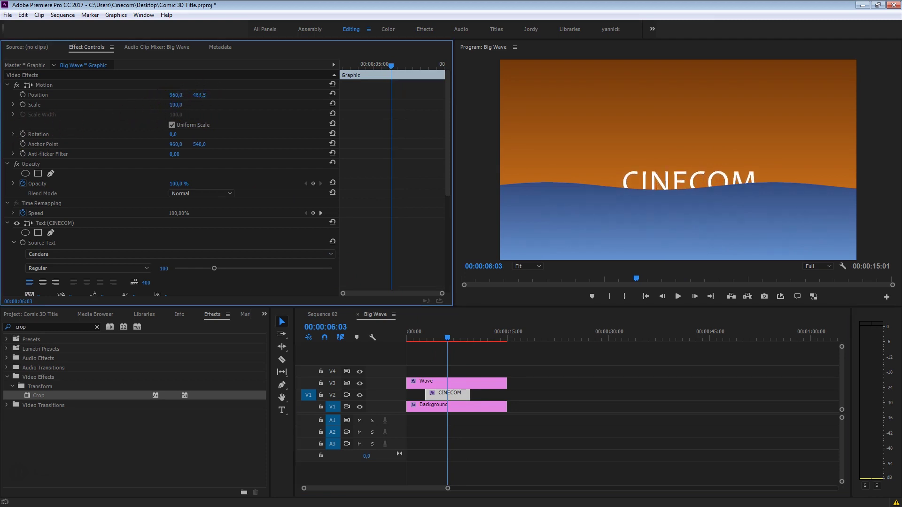
{"action": "left_click", "coordinate": [451, 337]}
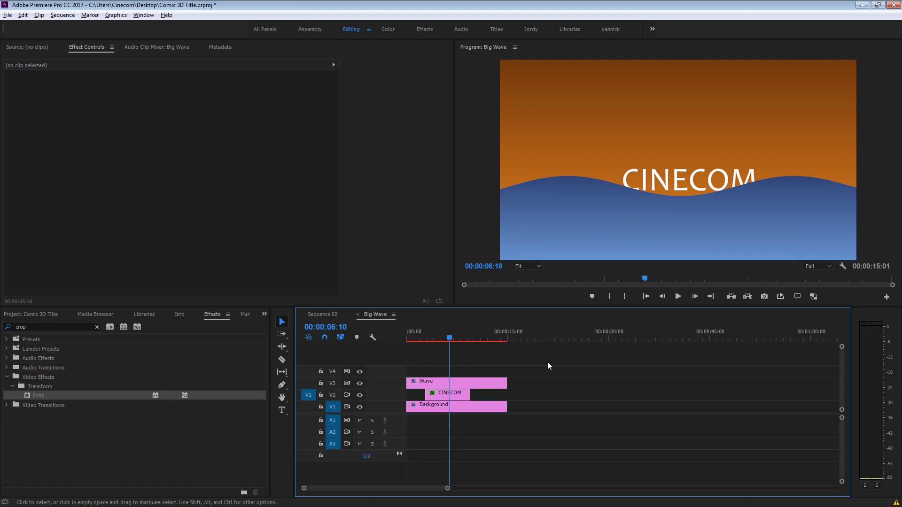
Switch to the browser, preview the summer After Effects templates on Videoblocks, and return to Premiere Pro.
{"action": "key", "text": "alt+Tab"}
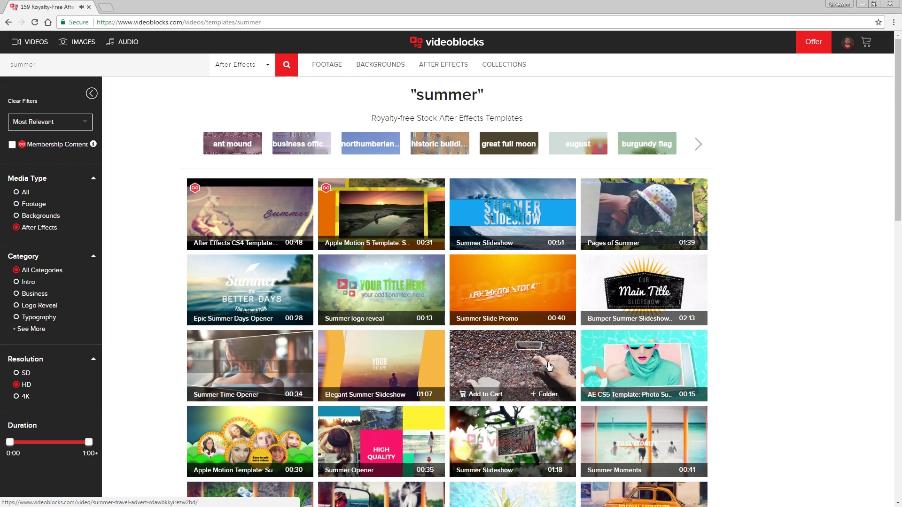
{"action": "left_click", "coordinate": [545, 358]}
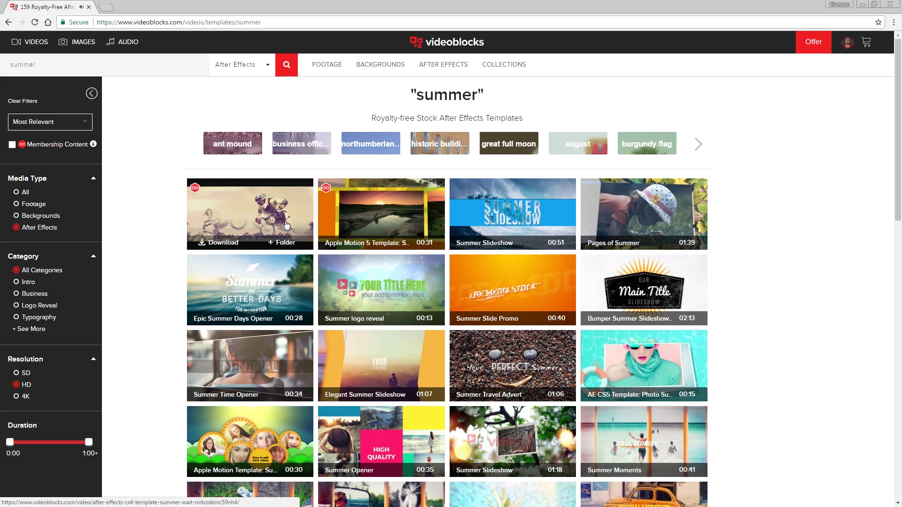
{"action": "left_click", "coordinate": [386, 219]}
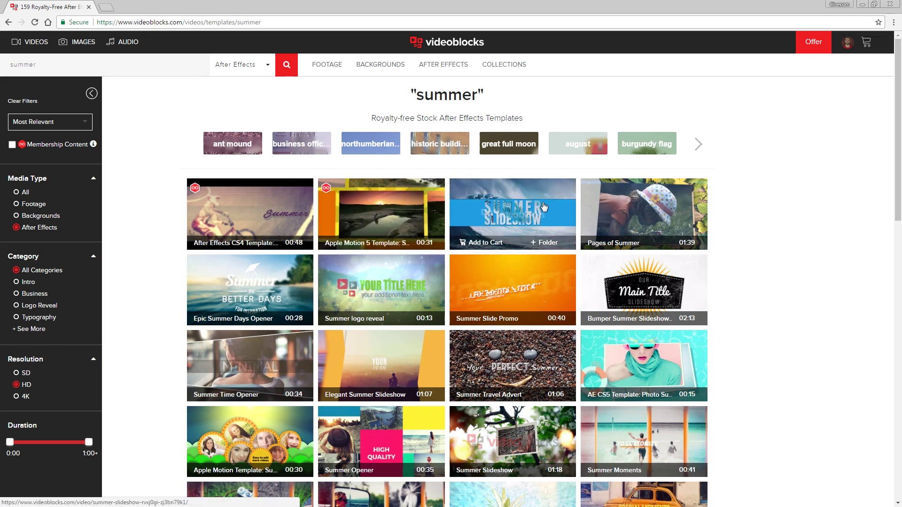
{"action": "left_click", "coordinate": [635, 212]}
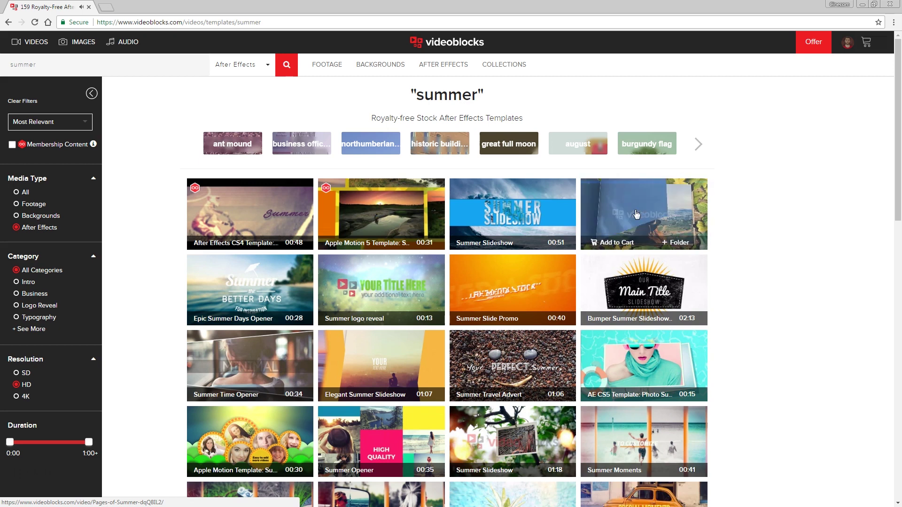
{"action": "key", "text": "alt+Tab"}
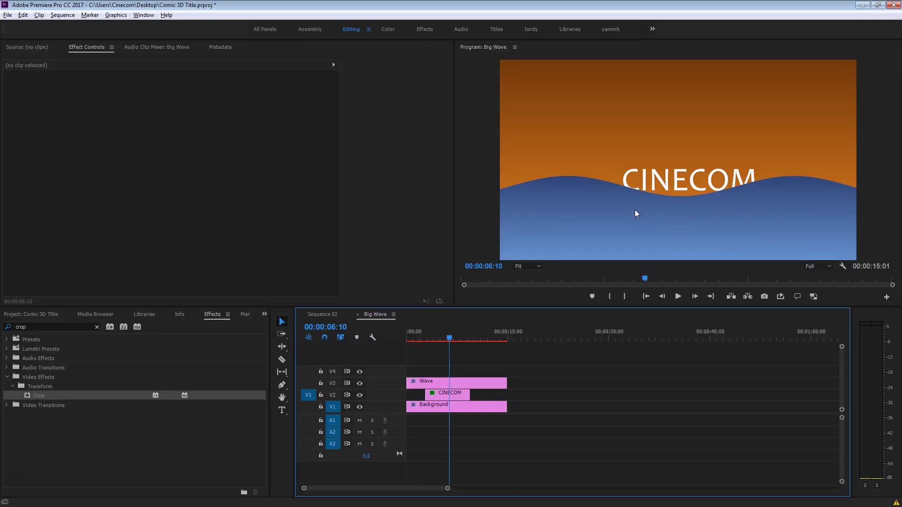
Find the Roughen Edges effect and apply it to the Wave clip.
{"action": "double_click", "coordinate": [55, 326]}
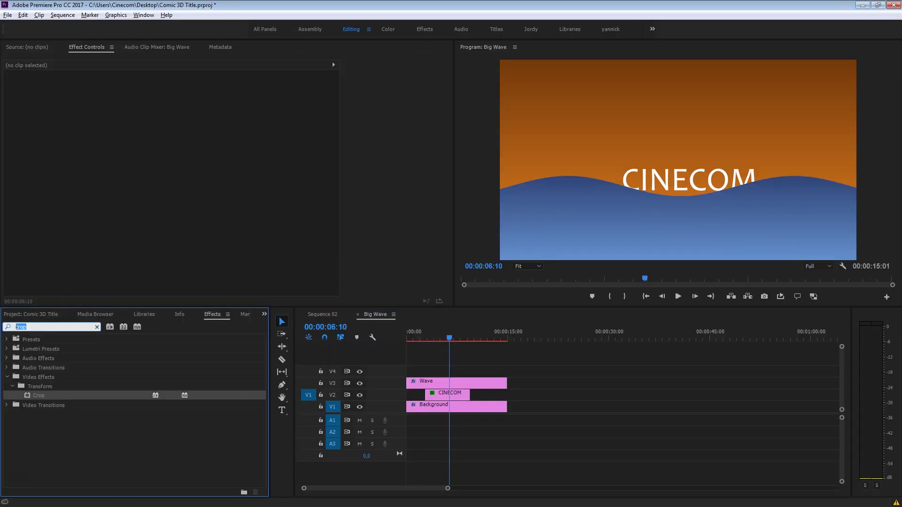
{"action": "type", "text": "rough"}
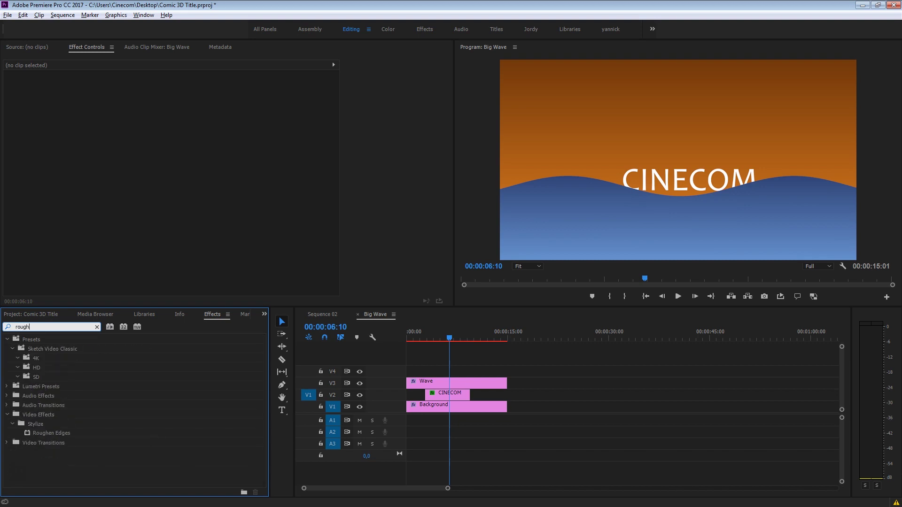
{"action": "left_click_drag", "start_coordinate": [58, 438], "coordinate": [434, 382]}
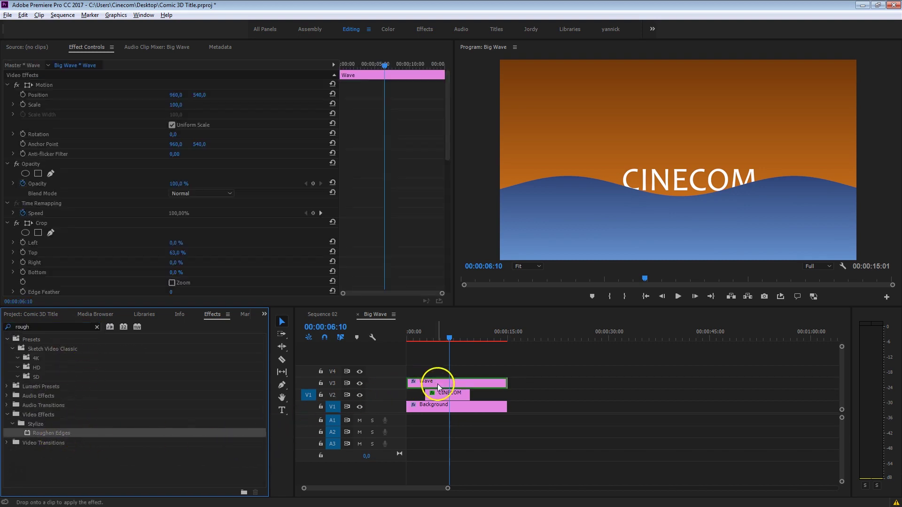
{"action": "left_click", "coordinate": [438, 385]}
Keep the Roughen edge type and set the wave's Roughen Edges scale to 537 and border to 67.
{"action": "scroll", "coordinate": [394, 220], "scroll_direction": "down", "scroll_amount": 5}
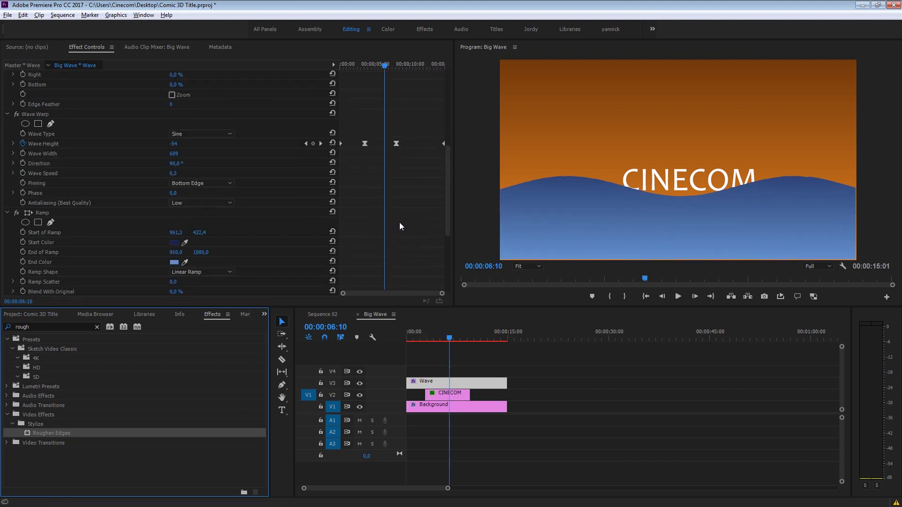
{"action": "scroll", "coordinate": [399, 223], "scroll_direction": "down", "scroll_amount": 5}
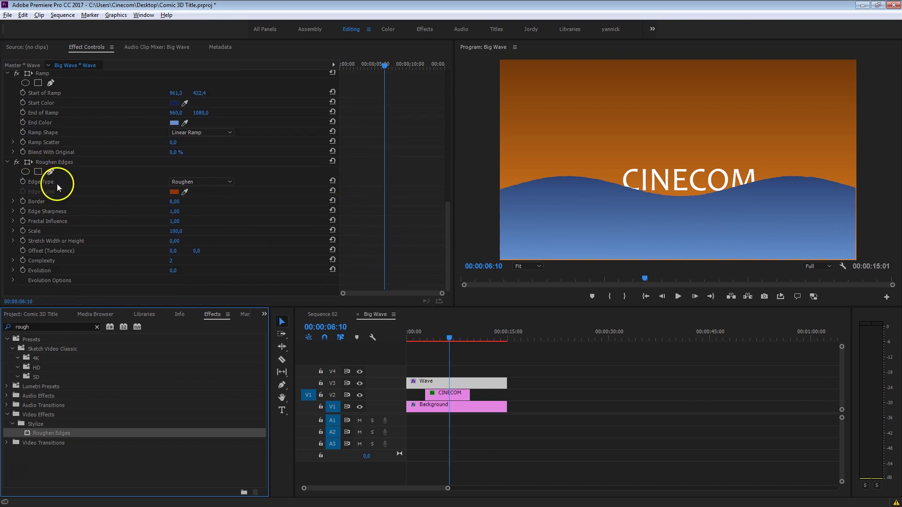
{"action": "left_click", "coordinate": [55, 162]}
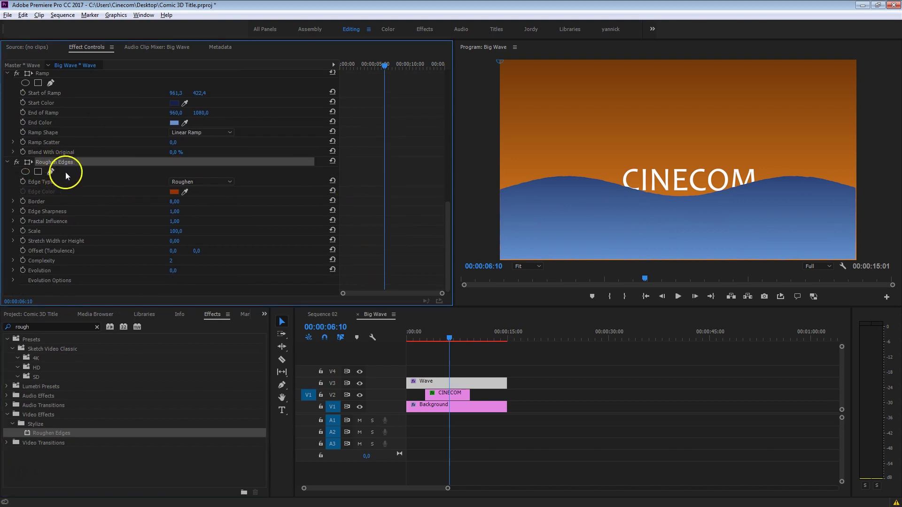
{"action": "left_click", "coordinate": [225, 182]}
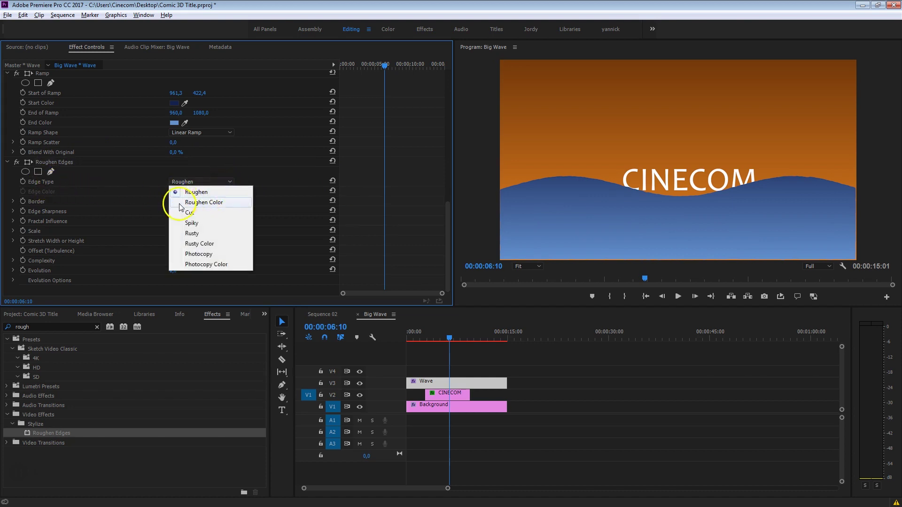
{"action": "left_click", "coordinate": [192, 193]}
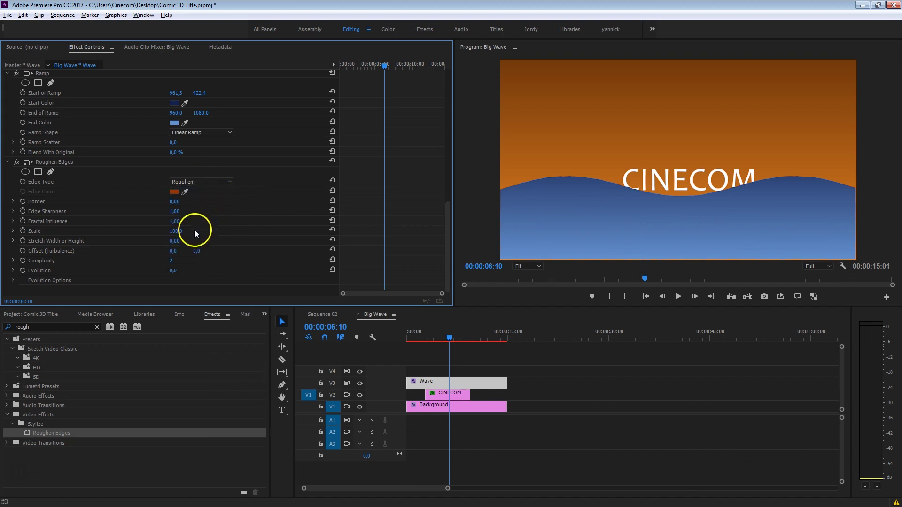
{"action": "left_click_drag", "start_coordinate": [178, 231], "coordinate": [260, 214]}
{"action": "left_click_drag", "start_coordinate": [175, 201], "coordinate": [194, 192]}
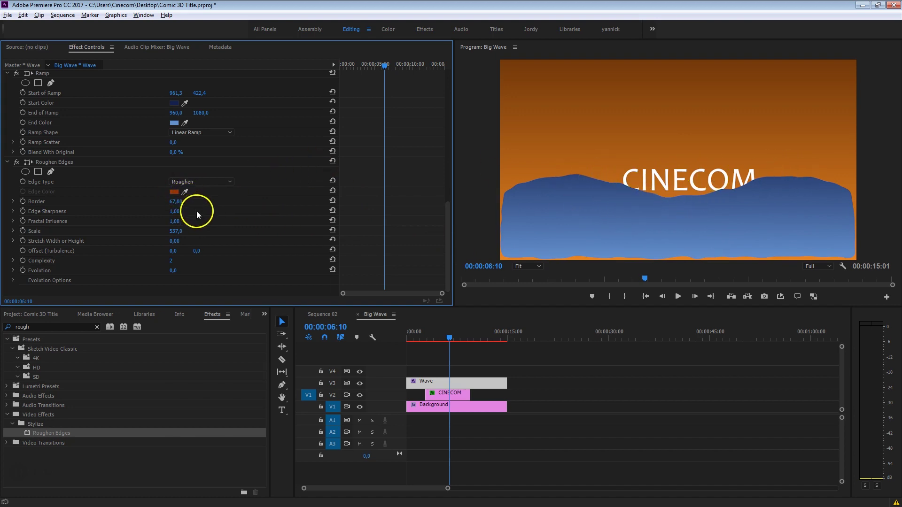
Preview the roughened wave and scale the Wave clip up to 105.1 so its ragged outer edges fall outside the frame.
{"action": "left_click_drag", "start_coordinate": [385, 65], "coordinate": [341, 66]}
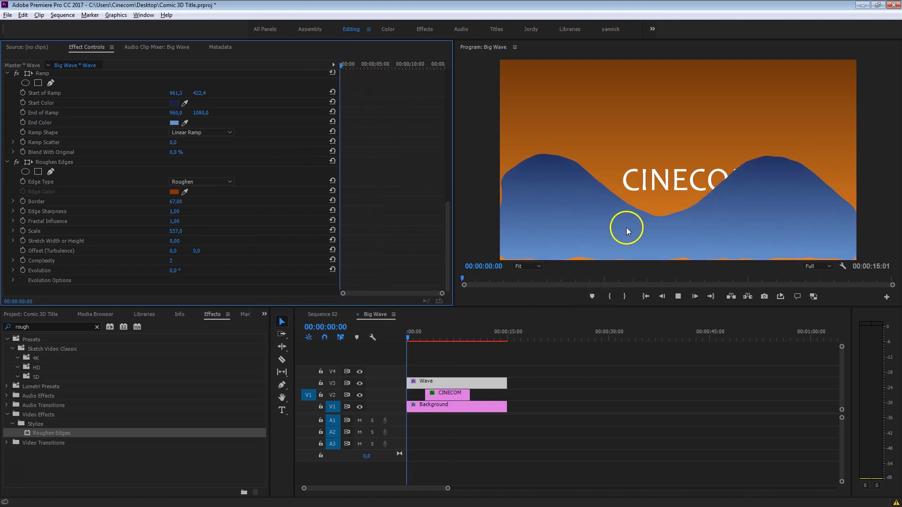
{"action": "key", "text": "space"}
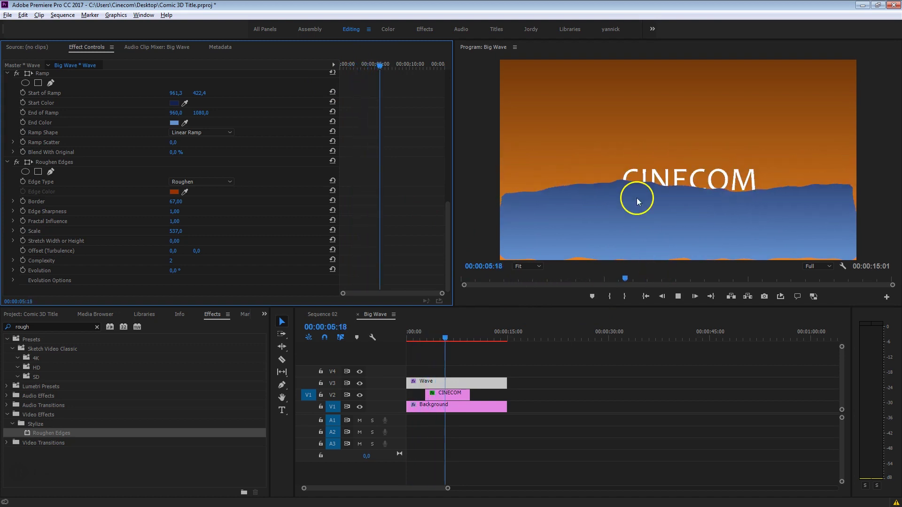
{"action": "key", "text": "space"}
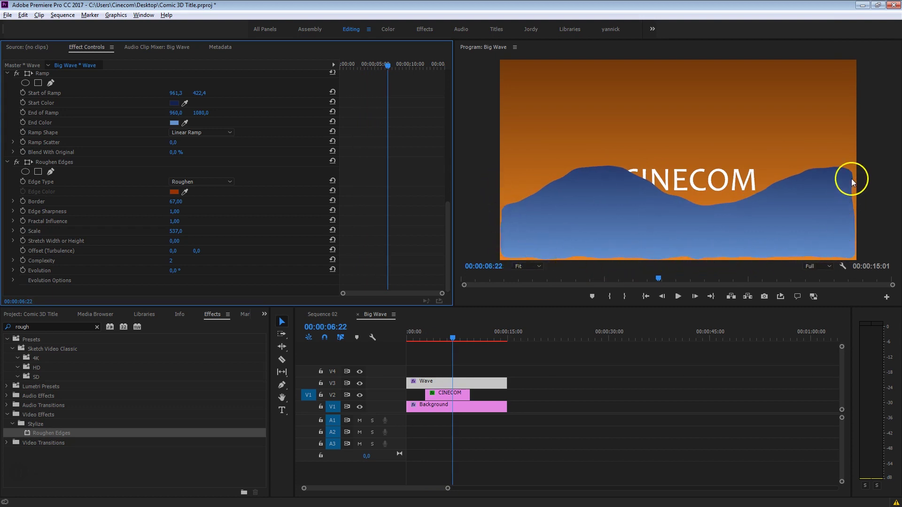
{"action": "scroll", "coordinate": [406, 178], "scroll_direction": "up", "scroll_amount": 15}
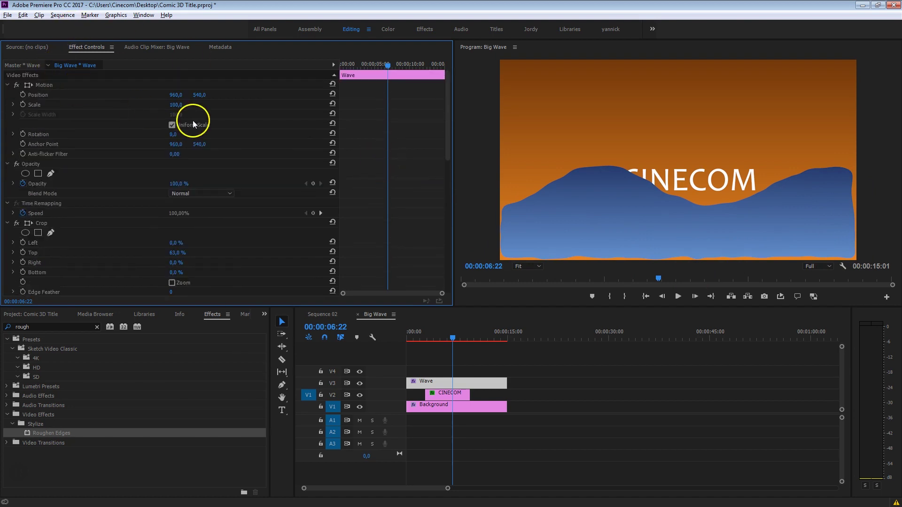
{"action": "left_click_drag", "start_coordinate": [175, 103], "coordinate": [202, 100]}
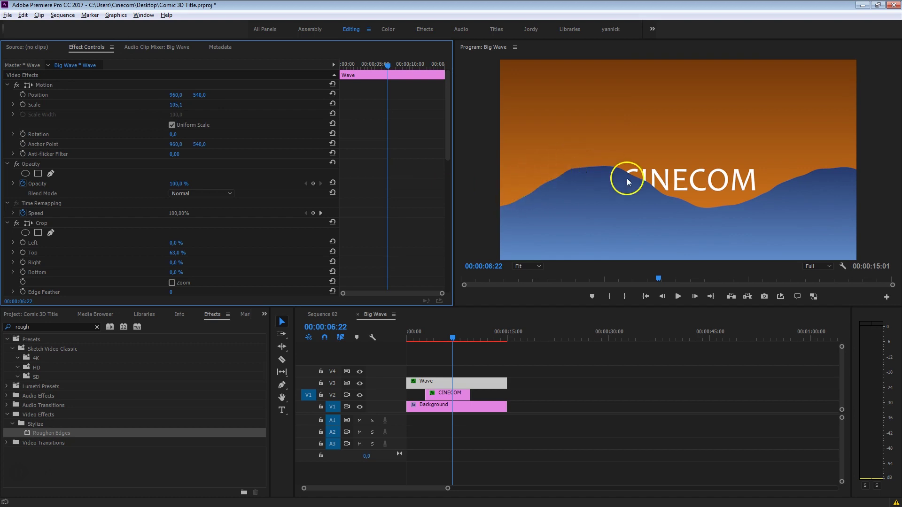
{"action": "scroll", "coordinate": [413, 155], "scroll_direction": "down", "scroll_amount": 5}
Duplicate the Wave clip twice, placing the copies on tracks V4 and V5.
{"action": "left_click", "coordinate": [431, 378]}
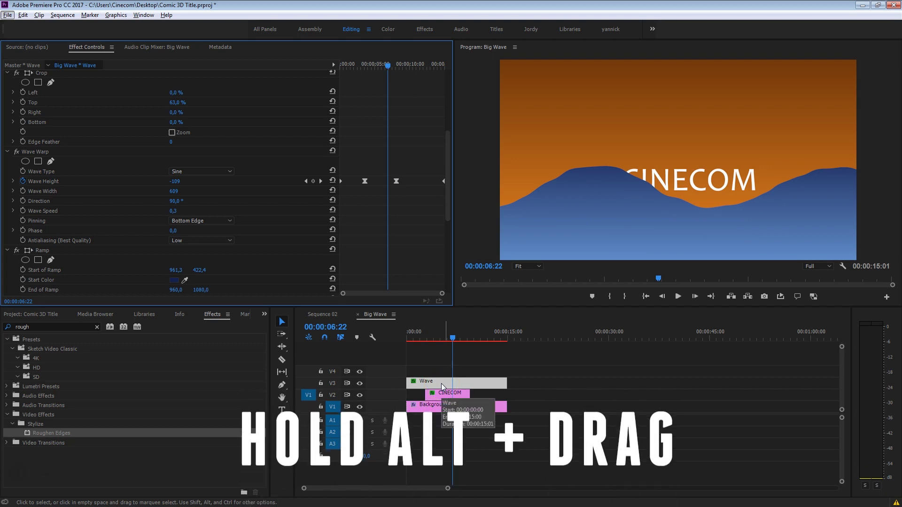
{"action": "left_click_drag", "start_coordinate": [441, 383], "coordinate": [442, 361]}
{"action": "left_click", "coordinate": [448, 382]}
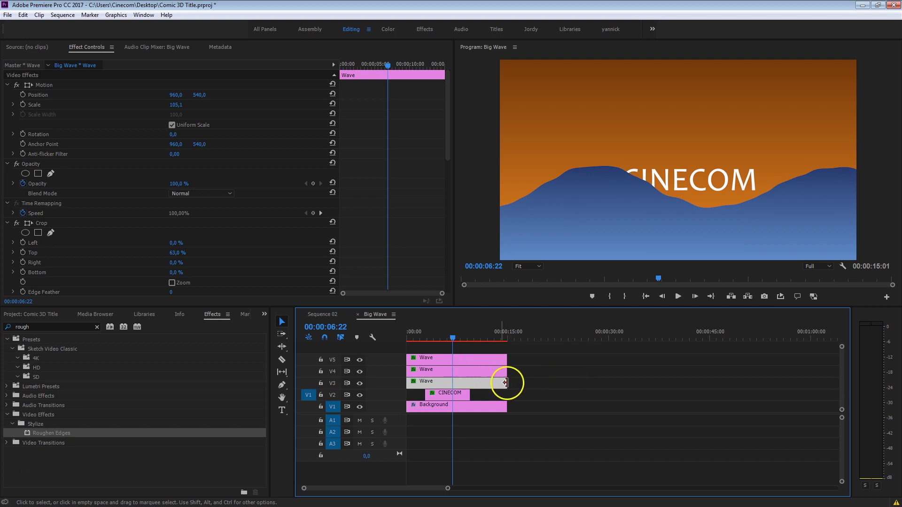
Restack the clips so CINECOM sits on V4, with one Wave above it on V5 and two below on V2 and V3.
{"action": "left_click_drag", "start_coordinate": [527, 394], "coordinate": [438, 356]}
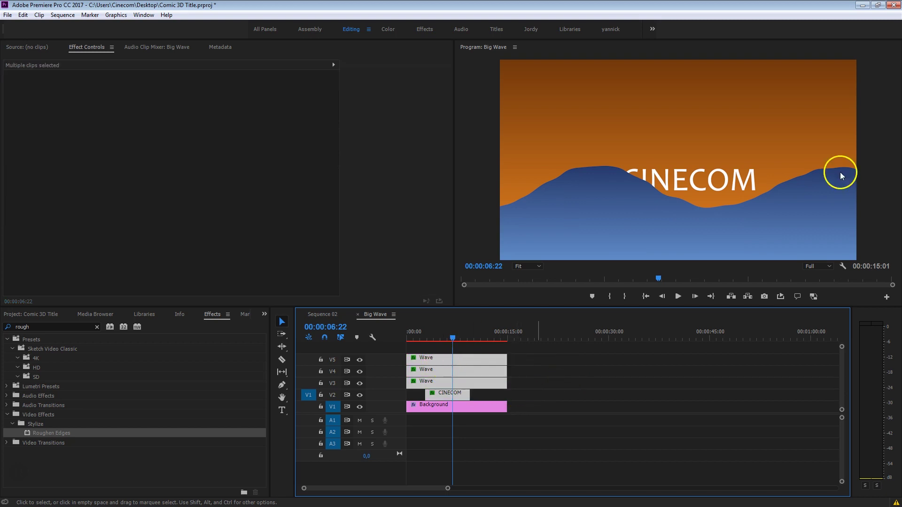
{"action": "mouse_move", "coordinate": [444, 359]}
{"action": "left_mouse_down"}
{"action": "mouse_move", "coordinate": [441, 347]}
{"action": "mouse_move", "coordinate": [445, 382]}
{"action": "mouse_move", "coordinate": [435, 390]}
{"action": "mouse_move", "coordinate": [442, 376]}
{"action": "left_mouse_up"}
{"action": "left_click", "coordinate": [538, 383]}
{"action": "mouse_move", "coordinate": [448, 363]}
{"action": "left_mouse_down"}
{"action": "mouse_move", "coordinate": [429, 378]}
{"action": "mouse_move", "coordinate": [452, 373]}
{"action": "mouse_move", "coordinate": [453, 365]}
{"action": "mouse_move", "coordinate": [438, 366]}
{"action": "mouse_move", "coordinate": [452, 373]}
{"action": "left_mouse_up"}
{"action": "left_click", "coordinate": [551, 373]}
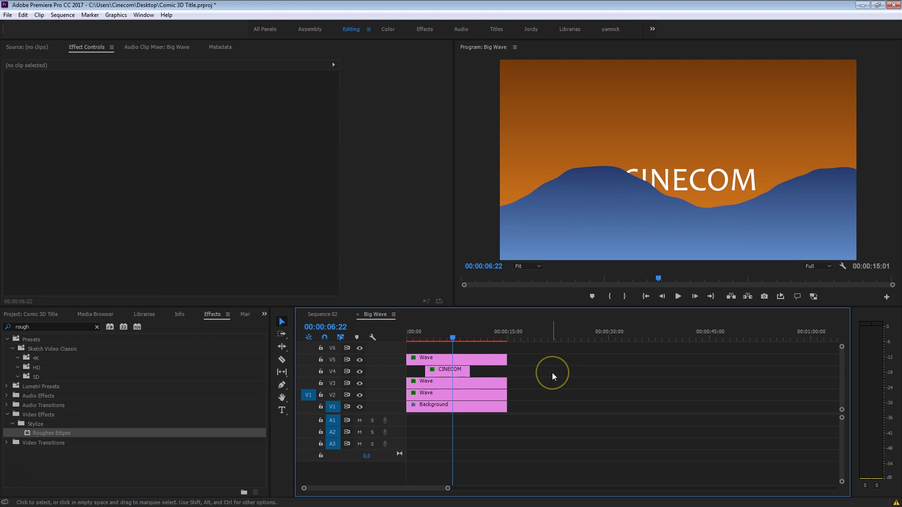
Set the Wave Warp phase to 167° and wave width to 845 for the Wave clip on V2.
{"action": "left_click_drag", "start_coordinate": [543, 379], "coordinate": [468, 400]}
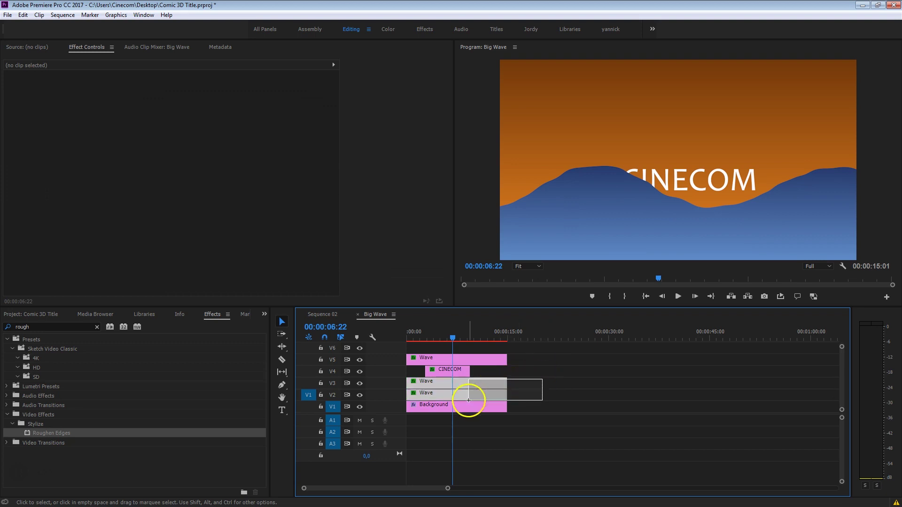
{"action": "left_click", "coordinate": [444, 395]}
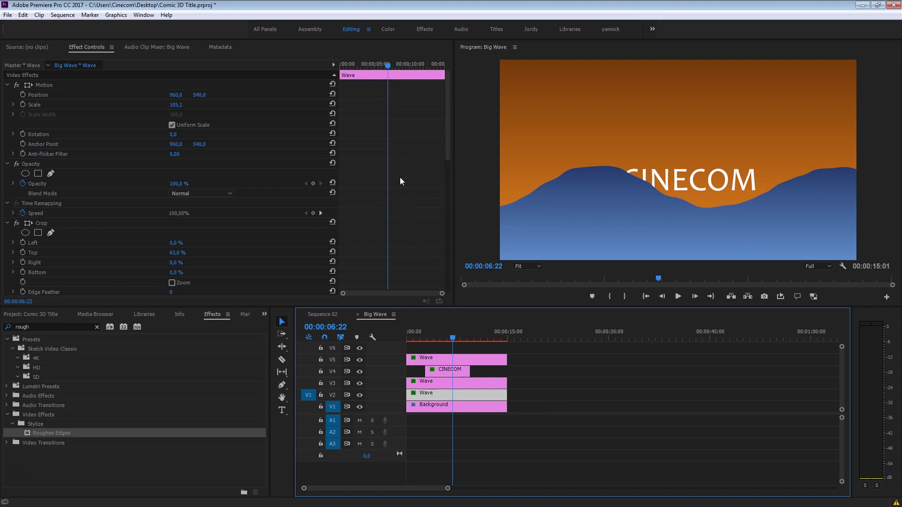
{"action": "scroll", "coordinate": [399, 176], "scroll_direction": "down", "scroll_amount": 5}
{"action": "scroll", "coordinate": [421, 215], "scroll_direction": "down", "scroll_amount": 6}
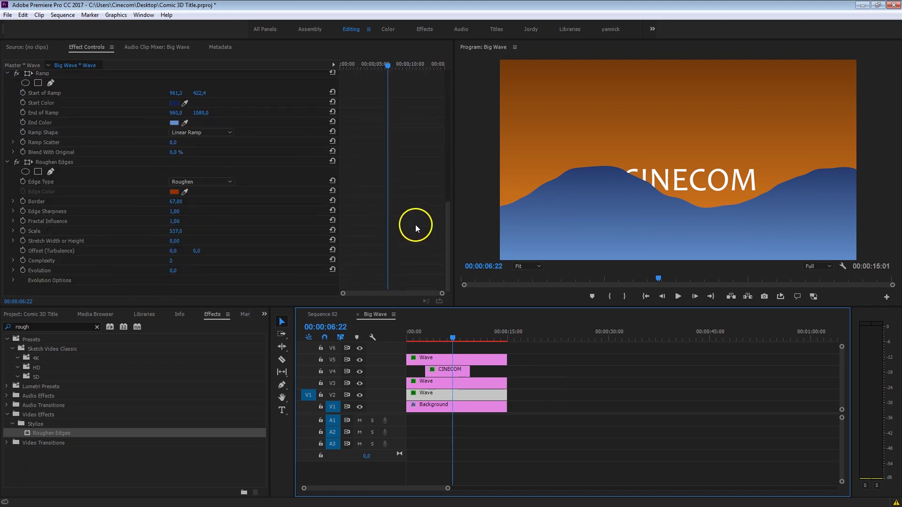
{"action": "scroll", "coordinate": [415, 225], "scroll_direction": "up", "scroll_amount": 2}
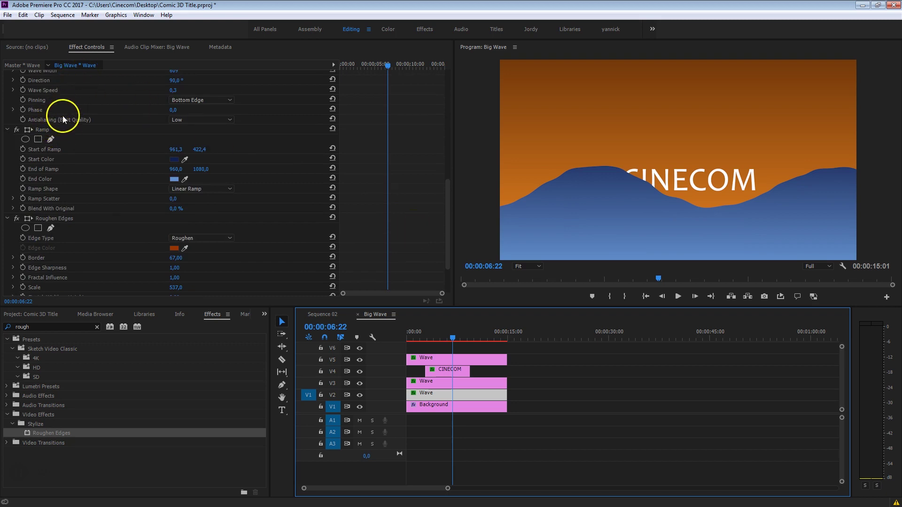
{"action": "scroll", "coordinate": [404, 204], "scroll_direction": "up", "scroll_amount": 2}
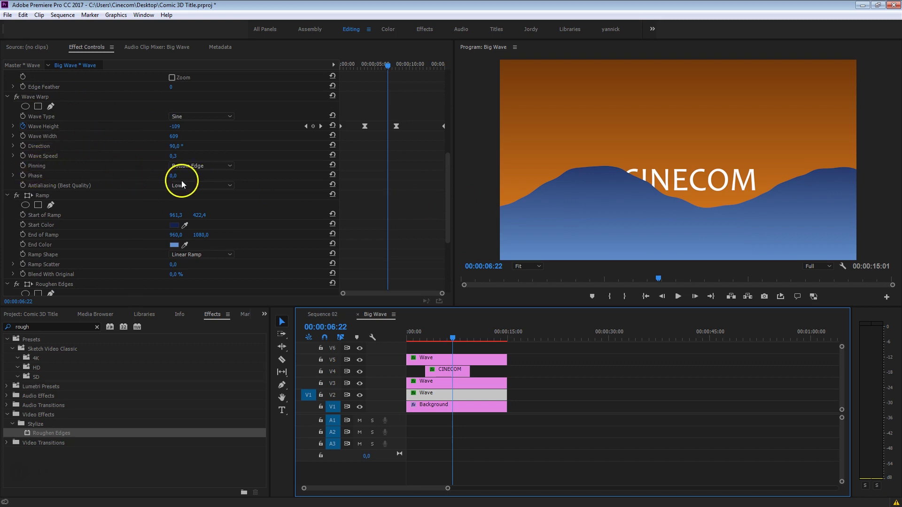
{"action": "left_click_drag", "start_coordinate": [173, 178], "coordinate": [252, 172]}
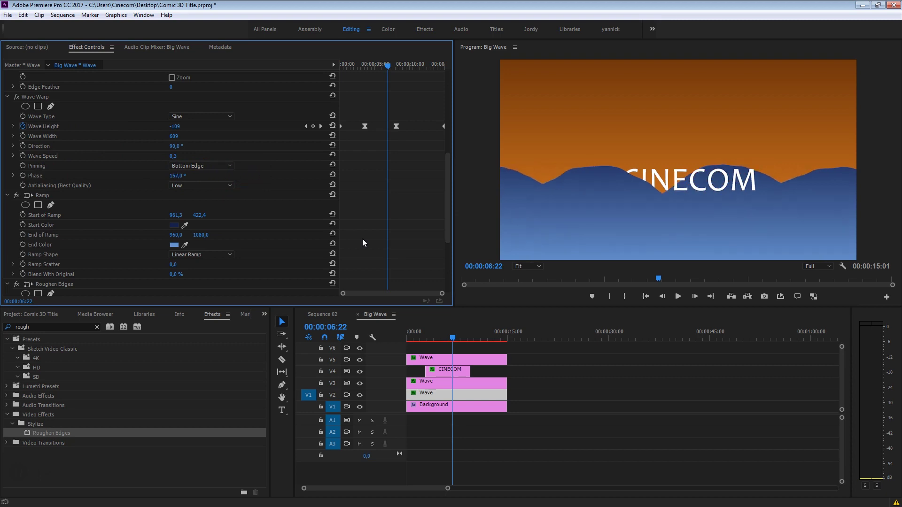
{"action": "left_click_drag", "start_coordinate": [177, 136], "coordinate": [395, 130]}
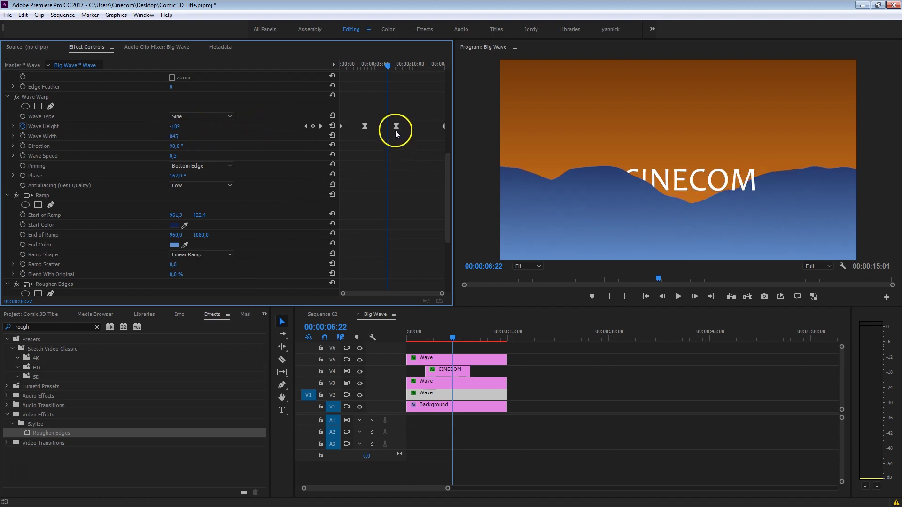
Flatten the V2 wave by setting its Wave Height keyframe at 00:00:03:15 to 73 and reducing the strength of the one at 00:00:08:03.
{"action": "left_click", "coordinate": [366, 65]}
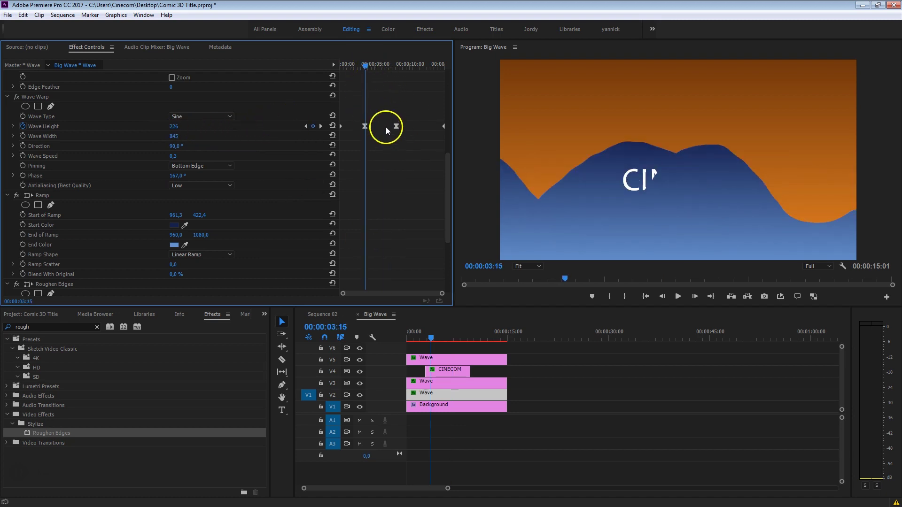
{"action": "left_click_drag", "start_coordinate": [178, 126], "coordinate": [105, 128]}
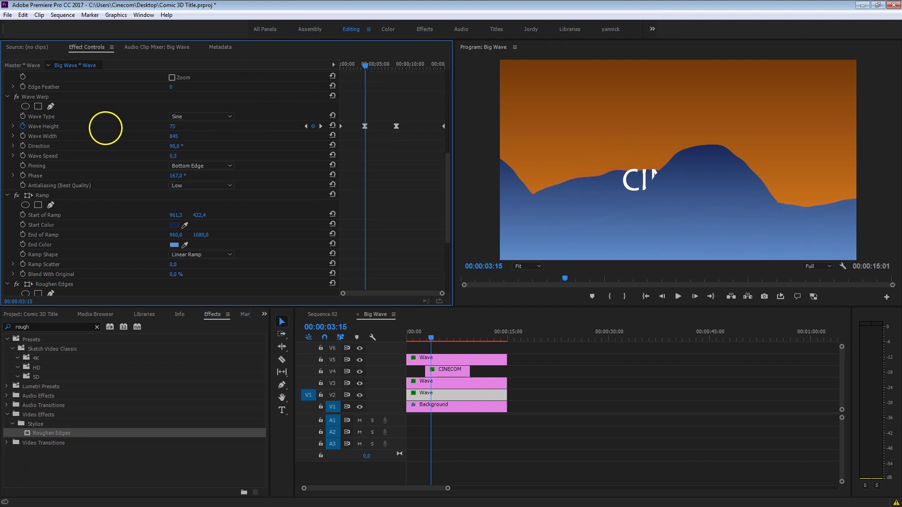
{"action": "left_click_drag", "start_coordinate": [389, 65], "coordinate": [396, 65]}
{"action": "left_click_drag", "start_coordinate": [176, 126], "coordinate": [211, 126]}
Give the V3 Wave clip a phase of -112° and Wave Height keyframes of -266 at 00:00:08:03 and 151 at 00:00:03:15.
{"action": "left_click", "coordinate": [473, 381]}
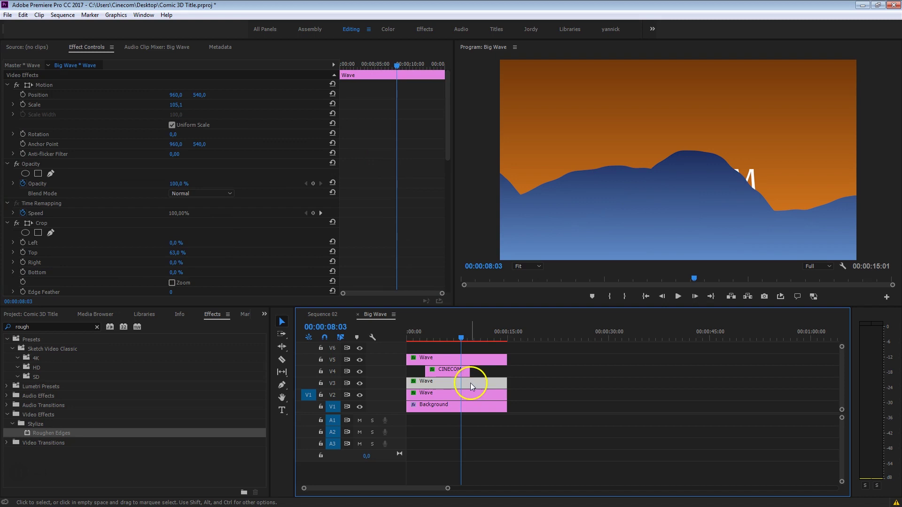
{"action": "scroll", "coordinate": [381, 97], "scroll_direction": "down", "scroll_amount": 3}
{"action": "scroll", "coordinate": [381, 99], "scroll_direction": "down", "scroll_amount": 3}
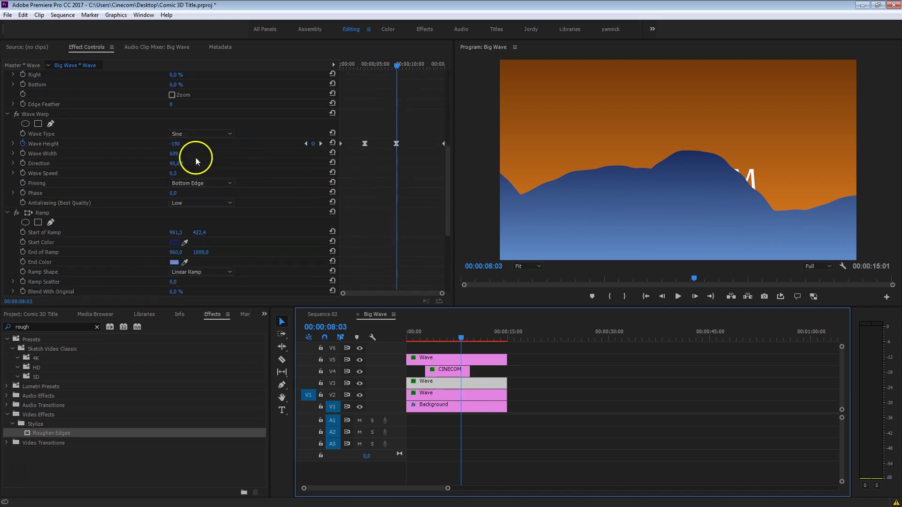
{"action": "left_click_drag", "start_coordinate": [173, 194], "coordinate": [113, 194]}
{"action": "left_click_drag", "start_coordinate": [181, 147], "coordinate": [137, 145]}
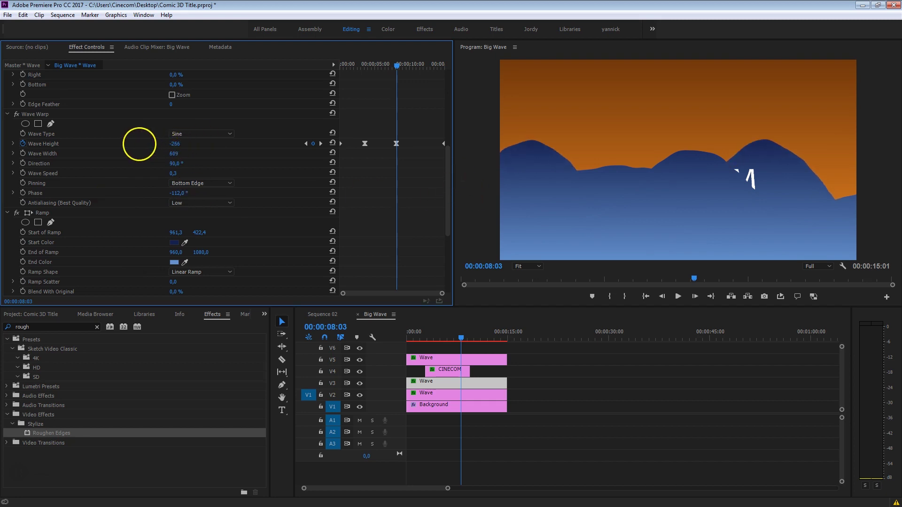
{"action": "left_click", "coordinate": [366, 66]}
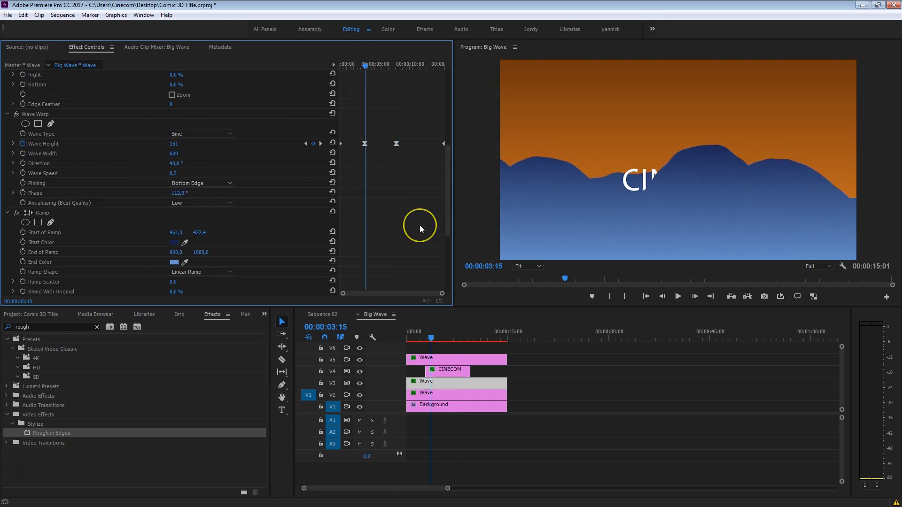
Turn off opacity keyframing for the V3 Wave clip and set its opacity to 76%.
{"action": "scroll", "coordinate": [417, 232], "scroll_direction": "up", "scroll_amount": 5}
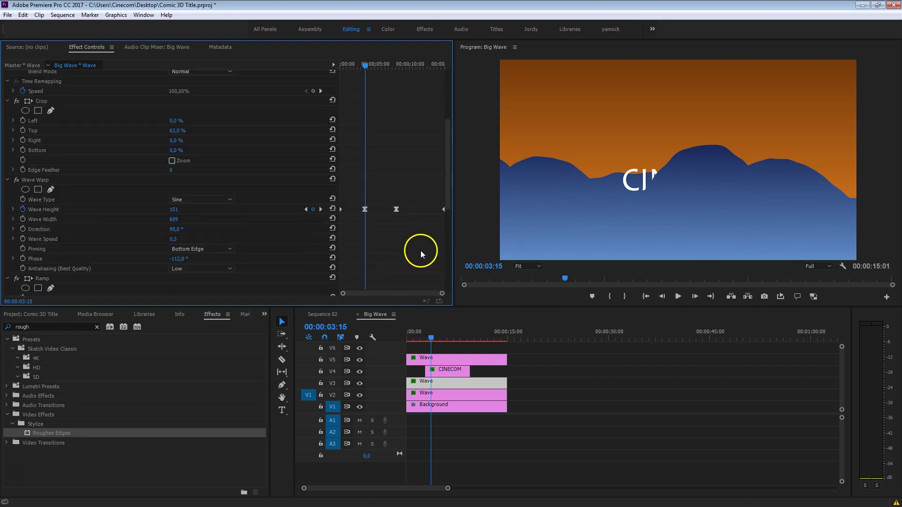
{"action": "scroll", "coordinate": [389, 152], "scroll_direction": "up", "scroll_amount": 3}
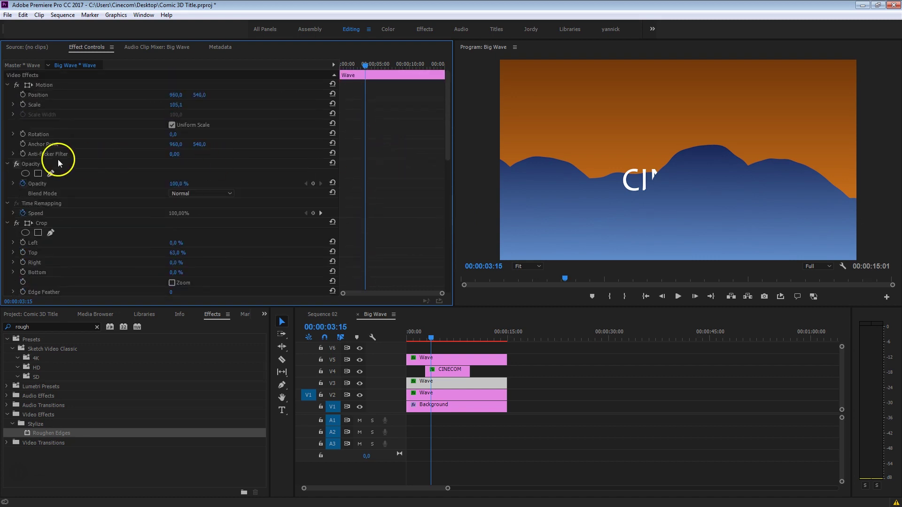
{"action": "left_click", "coordinate": [32, 163]}
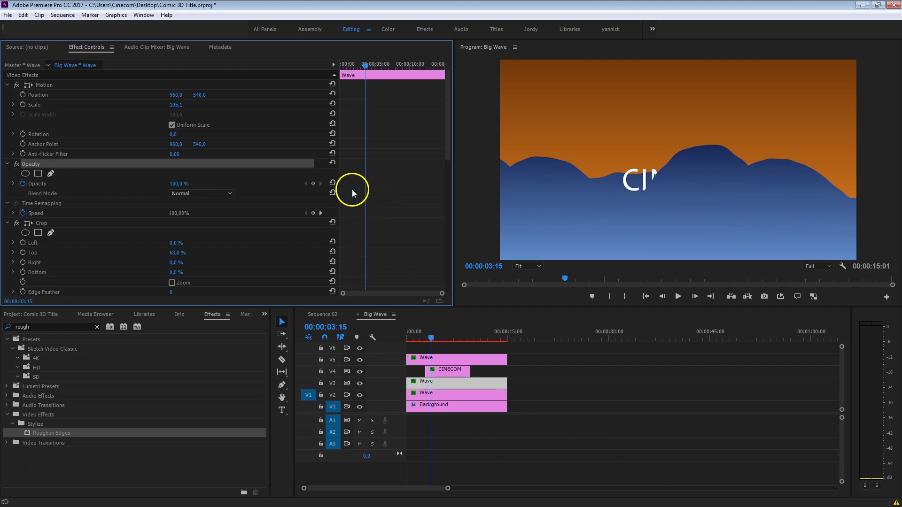
{"action": "left_click", "coordinate": [22, 183]}
{"action": "left_click_drag", "start_coordinate": [172, 184], "coordinate": [152, 183]}
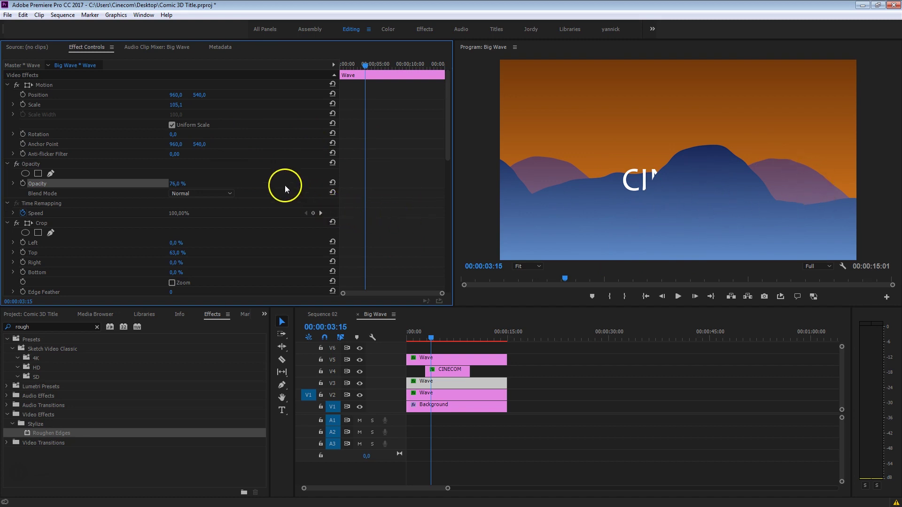
Darken the V3 wave's Ramp gradient with start color 091541 and end color 174688.
{"action": "left_click_drag", "start_coordinate": [447, 117], "coordinate": [448, 230]}
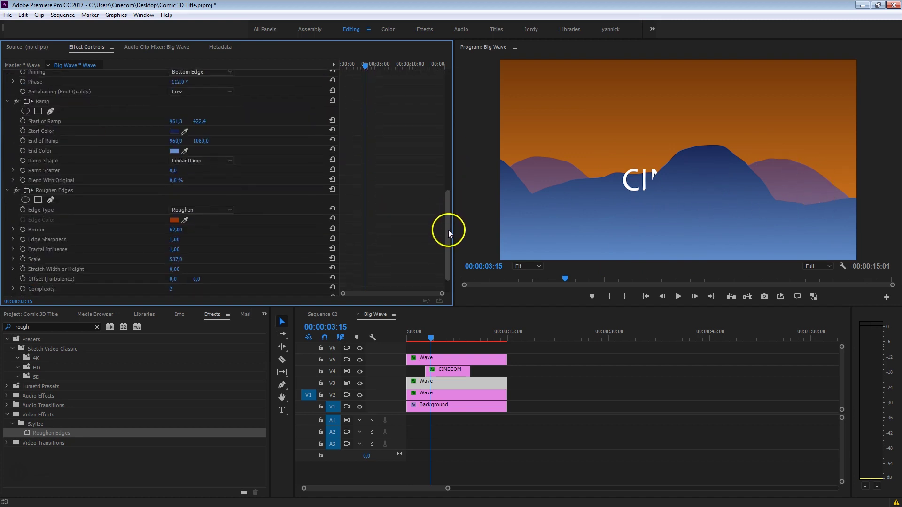
{"action": "left_click", "coordinate": [174, 132]}
{"action": "left_click", "coordinate": [448, 250]}
{"action": "left_click_drag", "start_coordinate": [448, 249], "coordinate": [450, 243]}
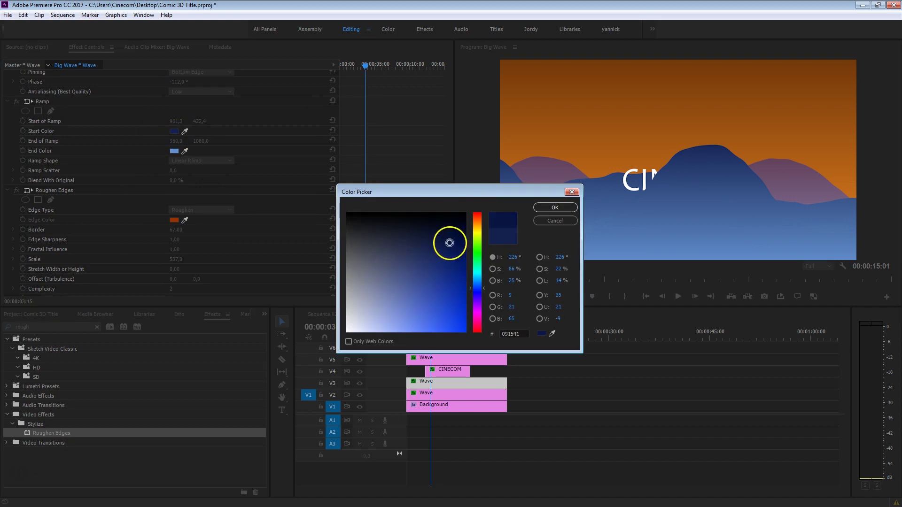
{"action": "left_click", "coordinate": [556, 208]}
{"action": "left_click", "coordinate": [175, 150]}
{"action": "left_click_drag", "start_coordinate": [408, 291], "coordinate": [446, 276]}
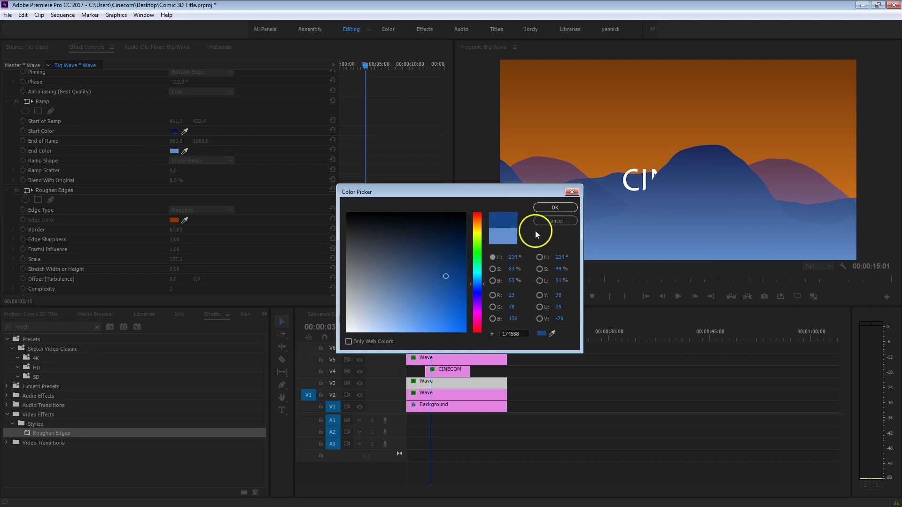
{"action": "left_click", "coordinate": [555, 209]}
Try the Multiply and Screen blend modes on the V3 wave, with opacity at 100% for Screen, and undo the changes.
{"action": "left_click_drag", "start_coordinate": [451, 195], "coordinate": [458, 106]}
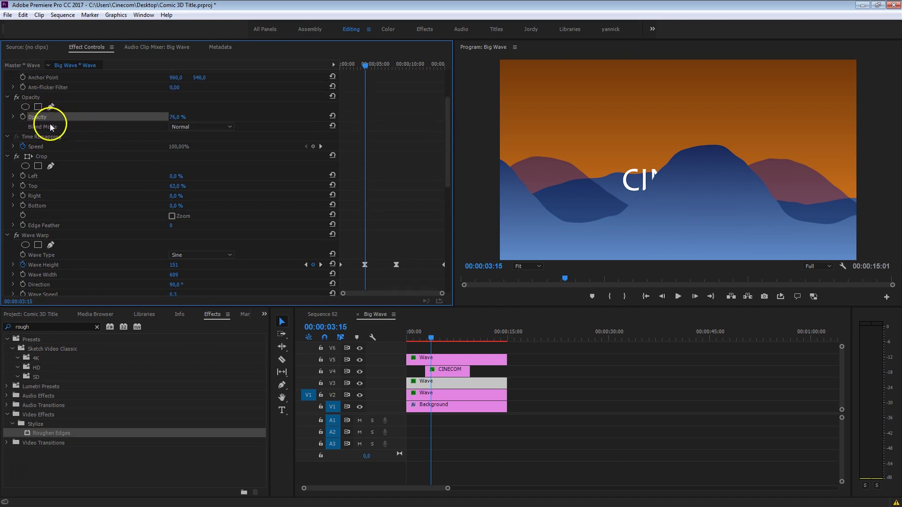
{"action": "left_click", "coordinate": [212, 127]}
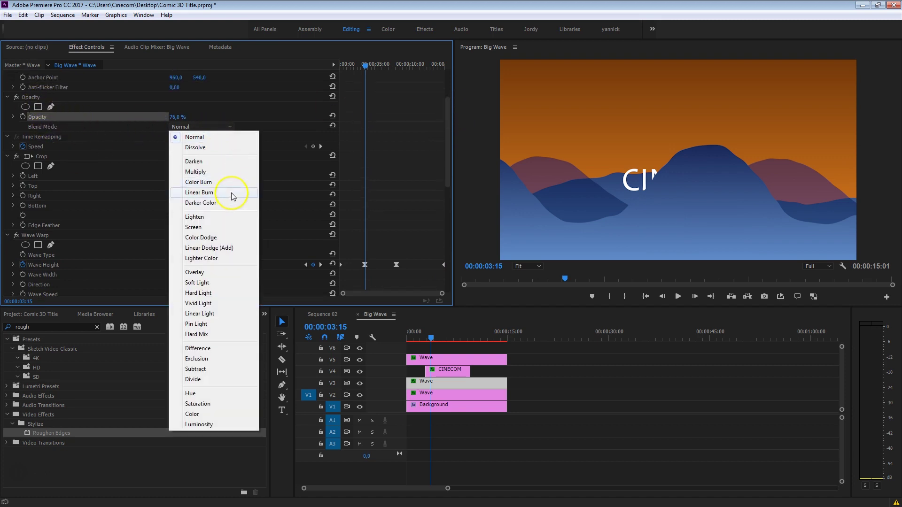
{"action": "left_click", "coordinate": [224, 170]}
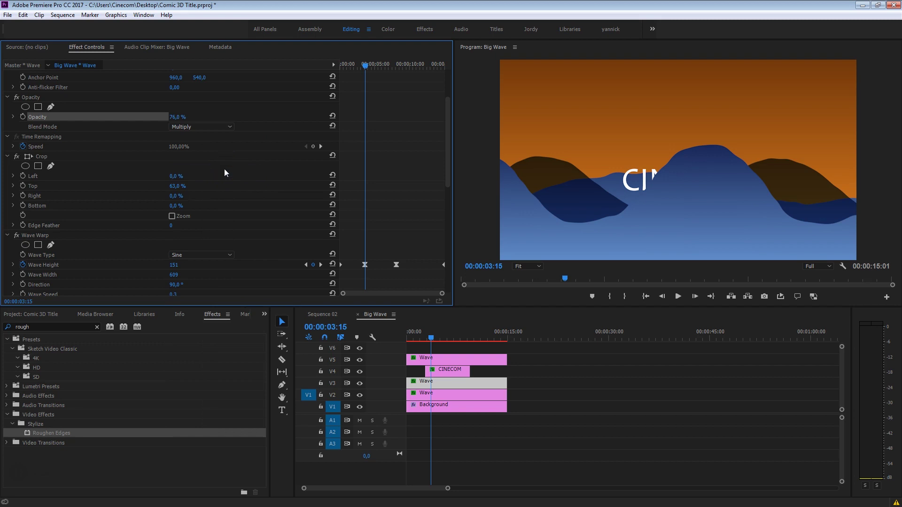
{"action": "left_click", "coordinate": [198, 128]}
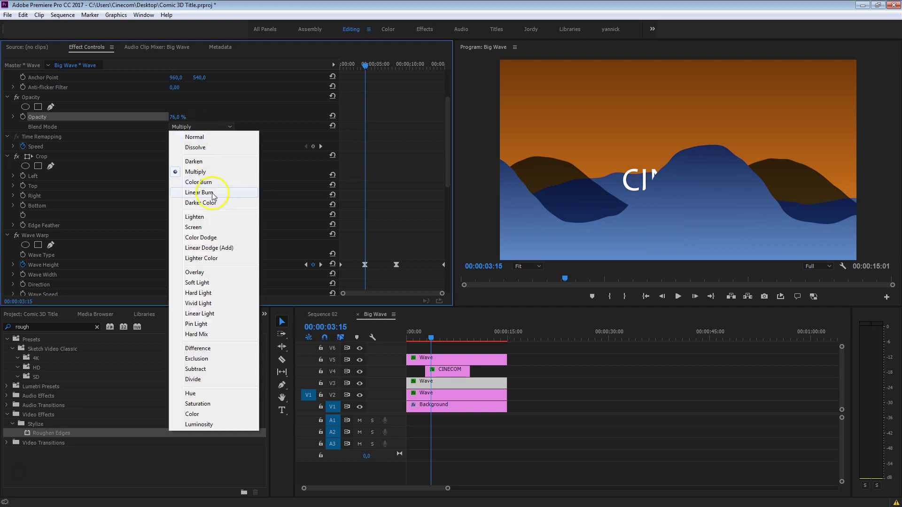
{"action": "left_click", "coordinate": [220, 227]}
{"action": "left_click_drag", "start_coordinate": [178, 118], "coordinate": [213, 115]}
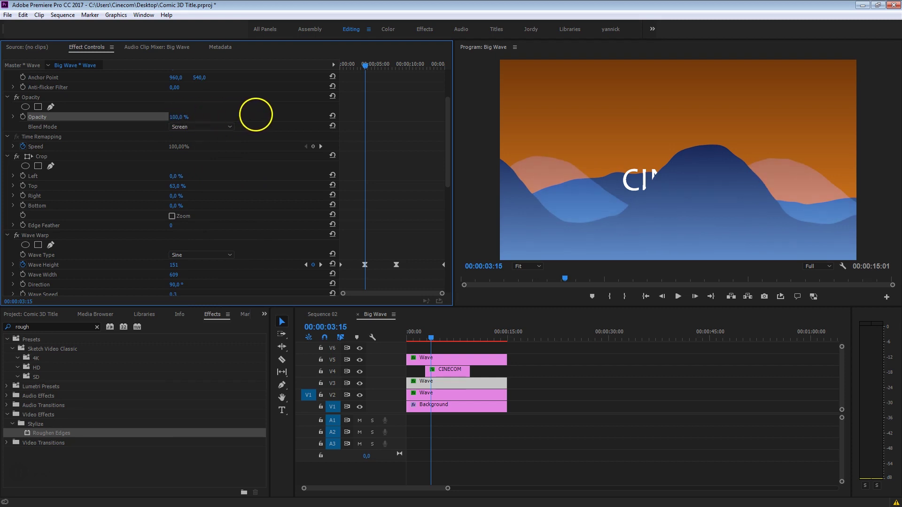
{"action": "key", "text": "ctrl+z"}
{"action": "key", "text": "ctrl+z"}
Lower the opacity of the Wave clip on V2 to make it semi-transparent.
{"action": "scroll", "coordinate": [365, 120], "scroll_direction": "down", "scroll_amount": 2}
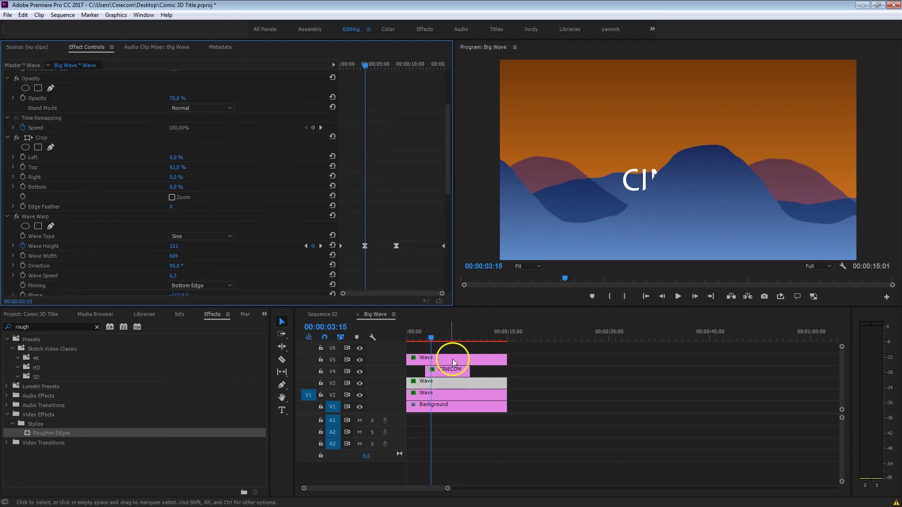
{"action": "left_click", "coordinate": [439, 394]}
{"action": "scroll", "coordinate": [389, 111], "scroll_direction": "down", "scroll_amount": 3}
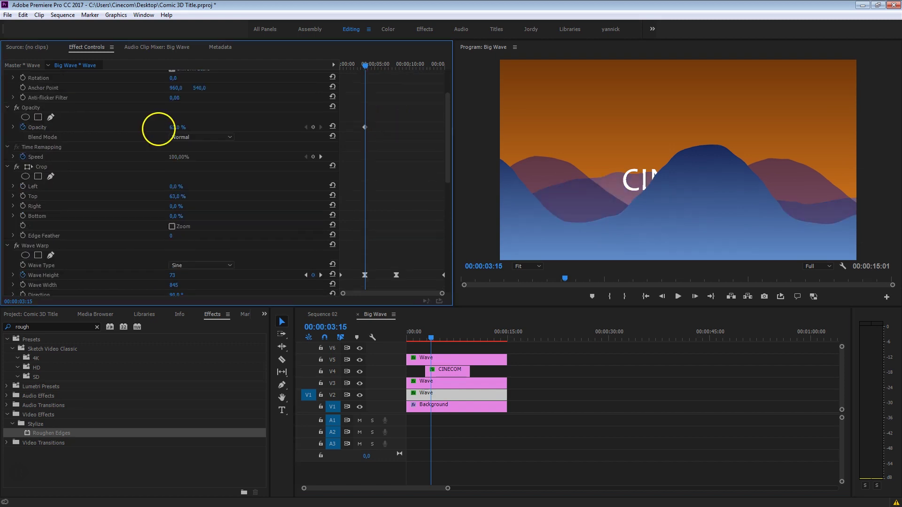
Recolor the V2 wave's Ramp gradient with start color 09342A and a dark green end color.
{"action": "scroll", "coordinate": [403, 167], "scroll_direction": "down", "scroll_amount": 5}
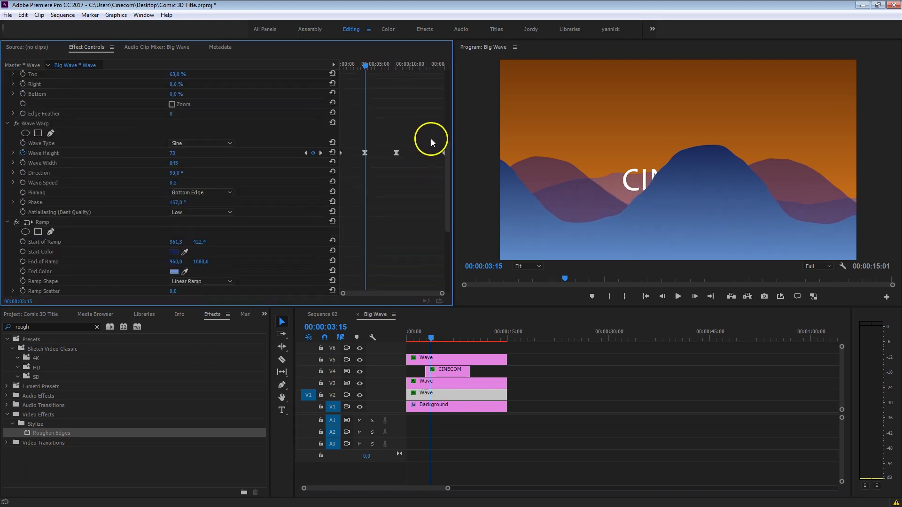
{"action": "left_click", "coordinate": [176, 253]}
{"action": "left_click", "coordinate": [446, 236]}
{"action": "left_click_drag", "start_coordinate": [480, 288], "coordinate": [480, 271]}
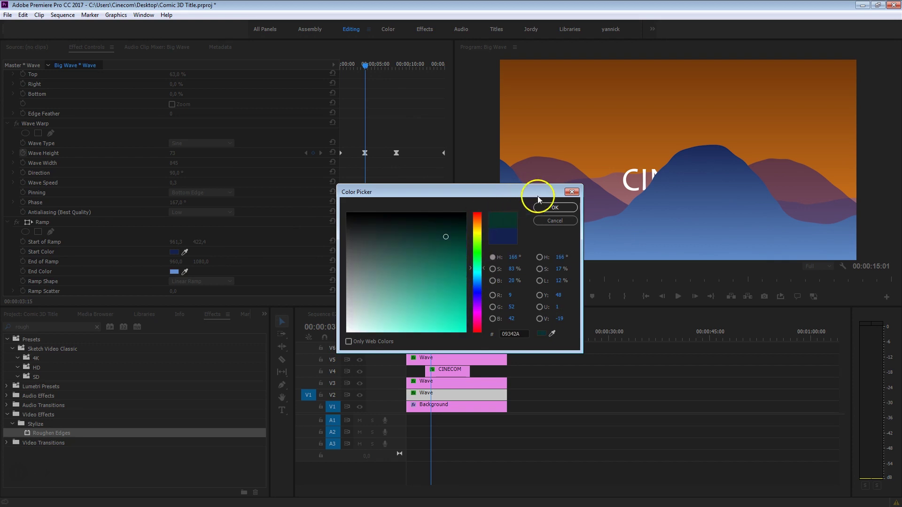
{"action": "left_click", "coordinate": [549, 207]}
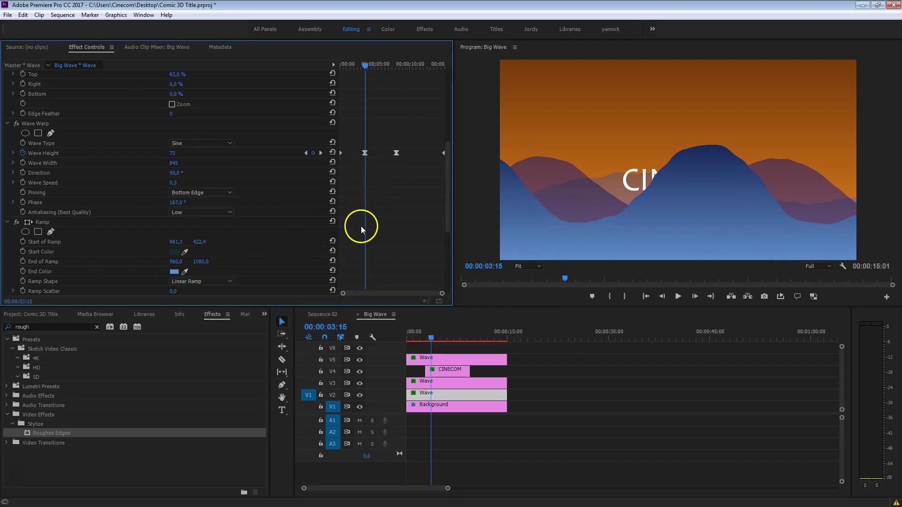
{"action": "scroll", "coordinate": [282, 228], "scroll_direction": "down", "scroll_amount": 2}
{"action": "left_click", "coordinate": [174, 224]}
{"action": "left_click", "coordinate": [476, 258]}
{"action": "left_click_drag", "start_coordinate": [430, 291], "coordinate": [443, 248]}
{"action": "left_click", "coordinate": [554, 207]}
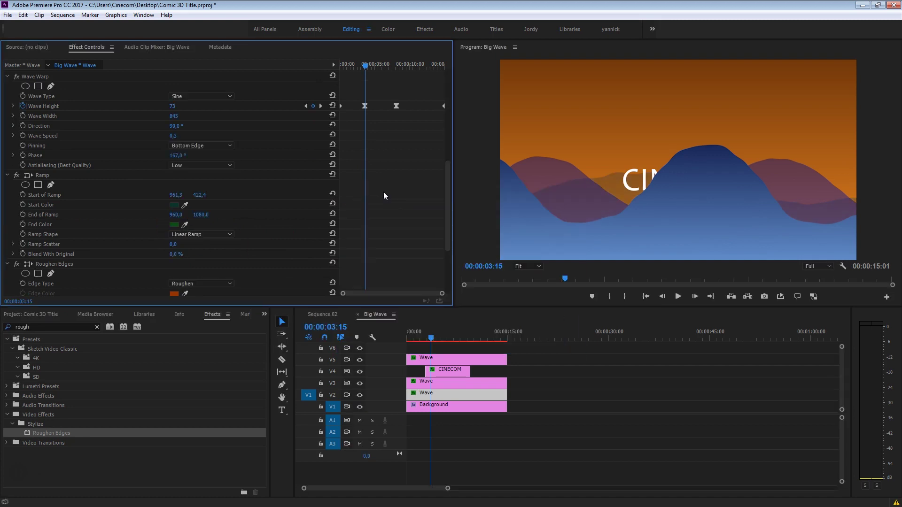
Apply the Drop Shadow effect to the CINECOM title clip and set its softness to 59.
{"action": "mouse_move", "coordinate": [431, 333]}
{"action": "left_mouse_down"}
{"action": "mouse_move", "coordinate": [410, 335]}
{"action": "mouse_move", "coordinate": [447, 341]}
{"action": "left_mouse_up"}
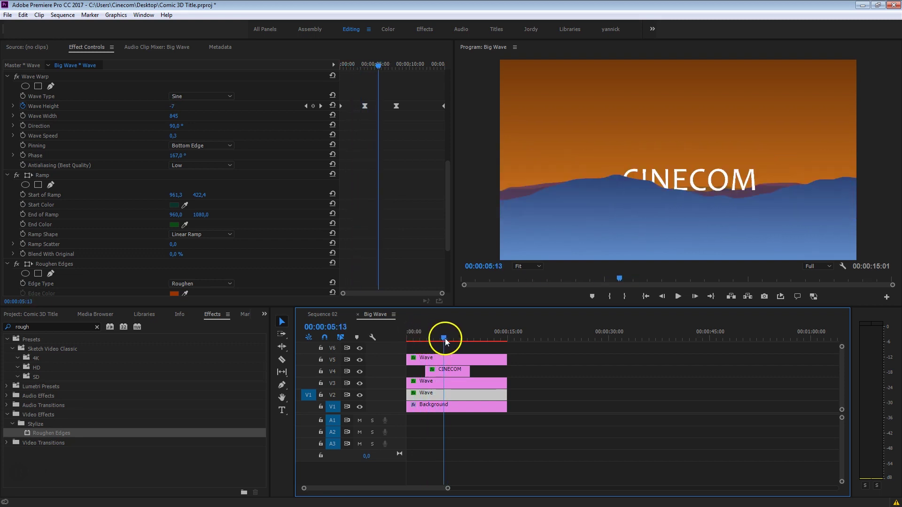
{"action": "left_click", "coordinate": [444, 370]}
{"action": "left_click", "coordinate": [54, 324]}
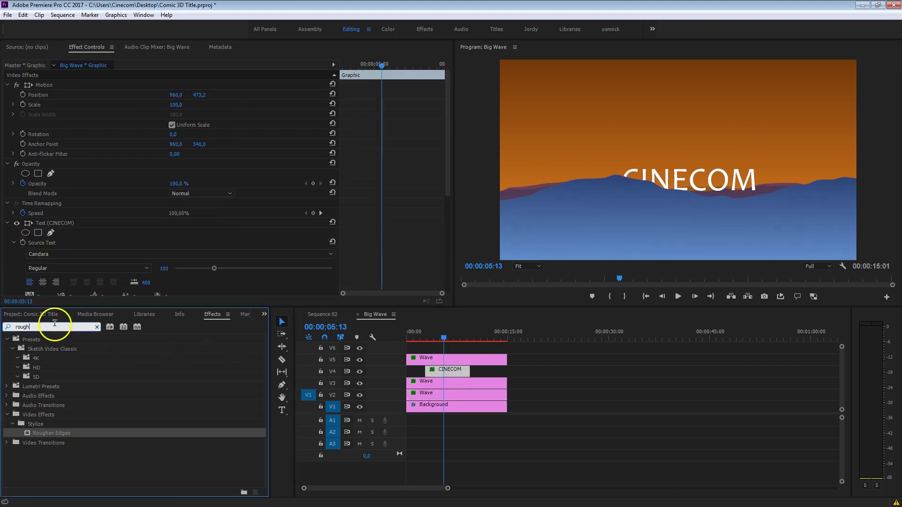
{"action": "type", "text": "drop"}
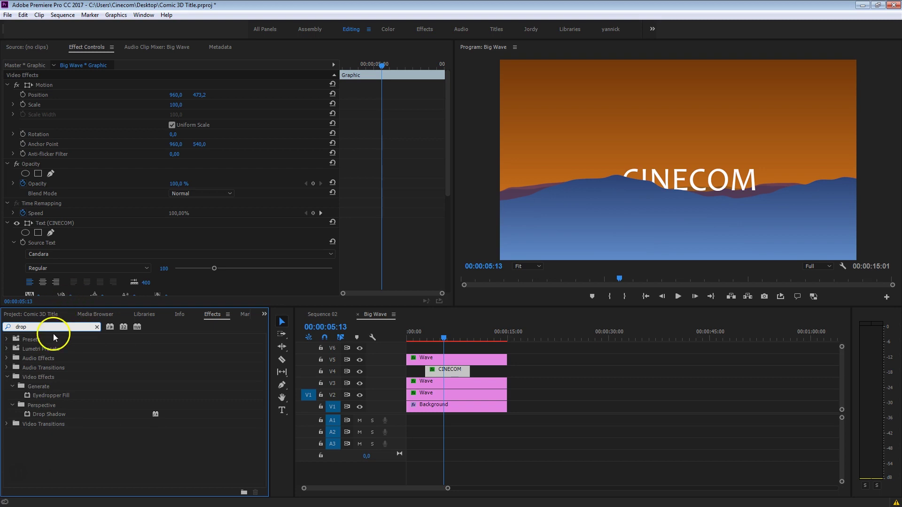
{"action": "left_click_drag", "start_coordinate": [33, 412], "coordinate": [446, 372]}
{"action": "scroll", "coordinate": [408, 230], "scroll_direction": "down", "scroll_amount": 4}
{"action": "left_click", "coordinate": [182, 274]}
{"action": "left_click_drag", "start_coordinate": [181, 274], "coordinate": [200, 272]}
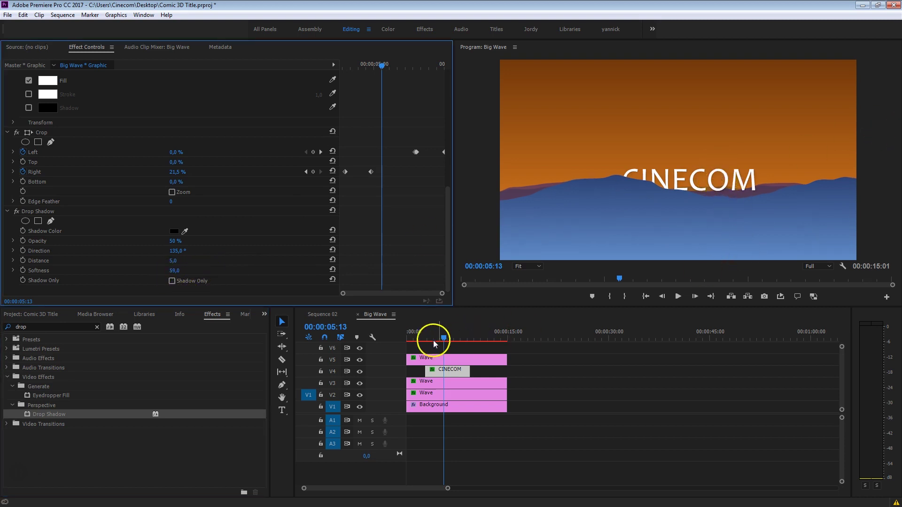
Return to the start of the Big Wave sequence, deselect all clips and render the video previews.
{"action": "left_click_drag", "start_coordinate": [431, 338], "coordinate": [407, 338]}
{"action": "left_click", "coordinate": [623, 386]}
{"action": "key", "text": "Return"}
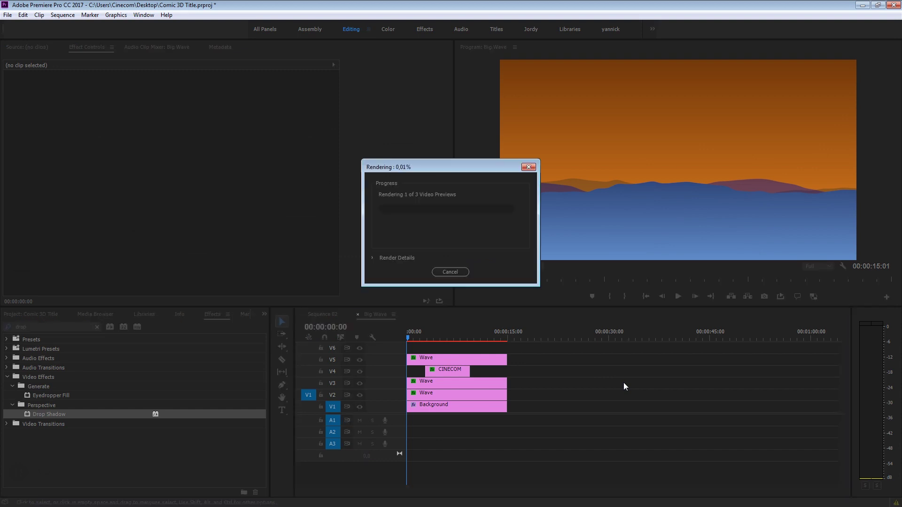